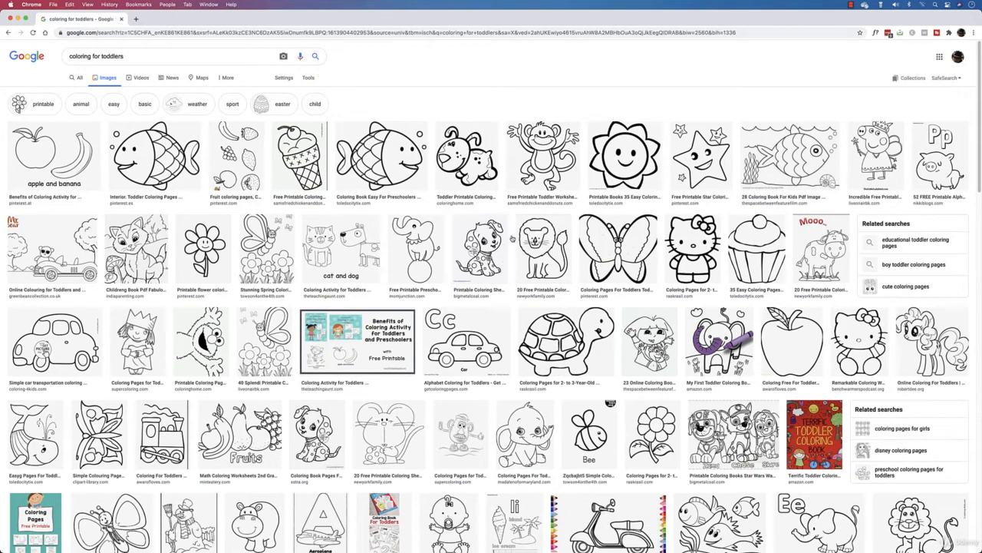
# Browse the image results for "coloring for toddlers" to find simple drawings as references
pyautogui.click(128, 56)
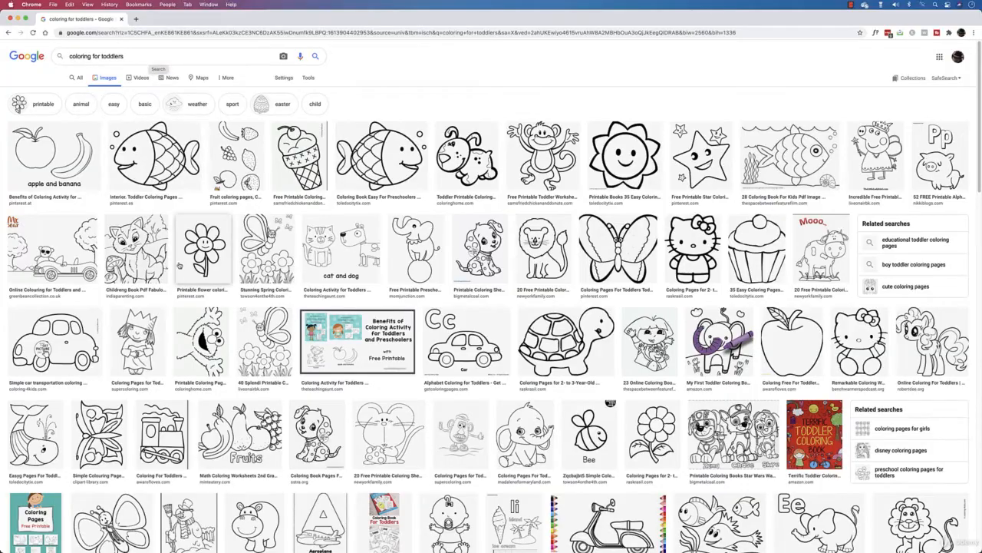
pyautogui.scroll(-5, 154, 69)
pyautogui.scroll(-12, 610, 222)
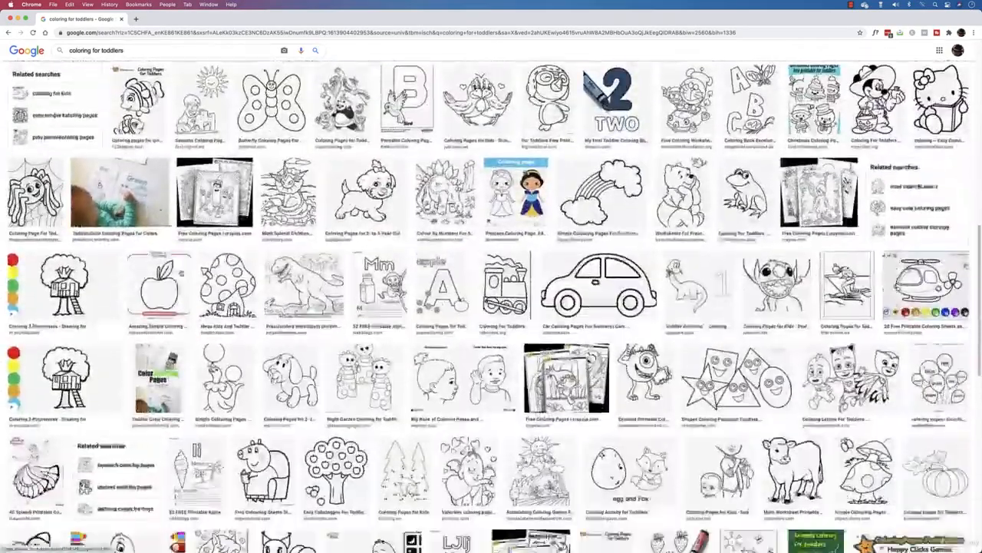
pyautogui.scroll(7, 182, 272)
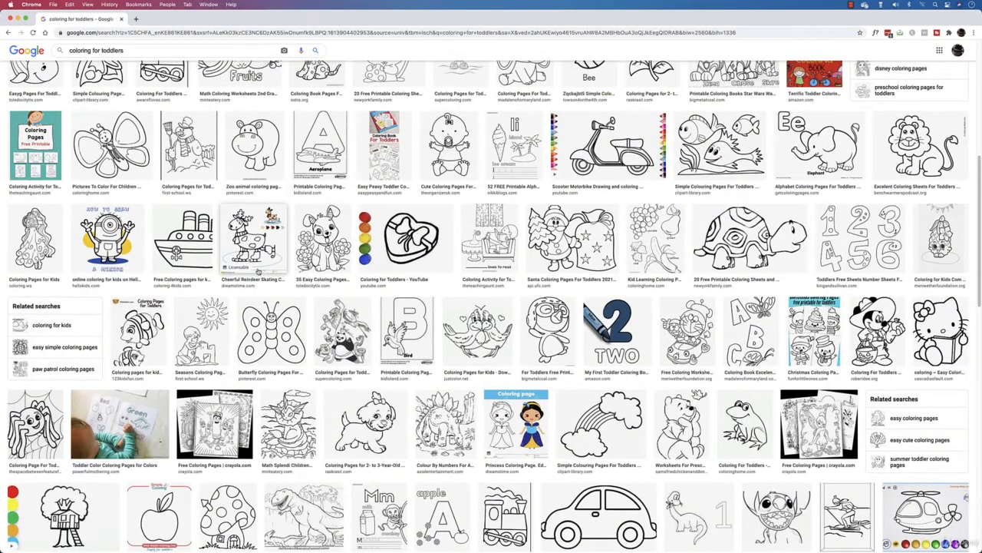
pyautogui.scroll(9, 259, 270)
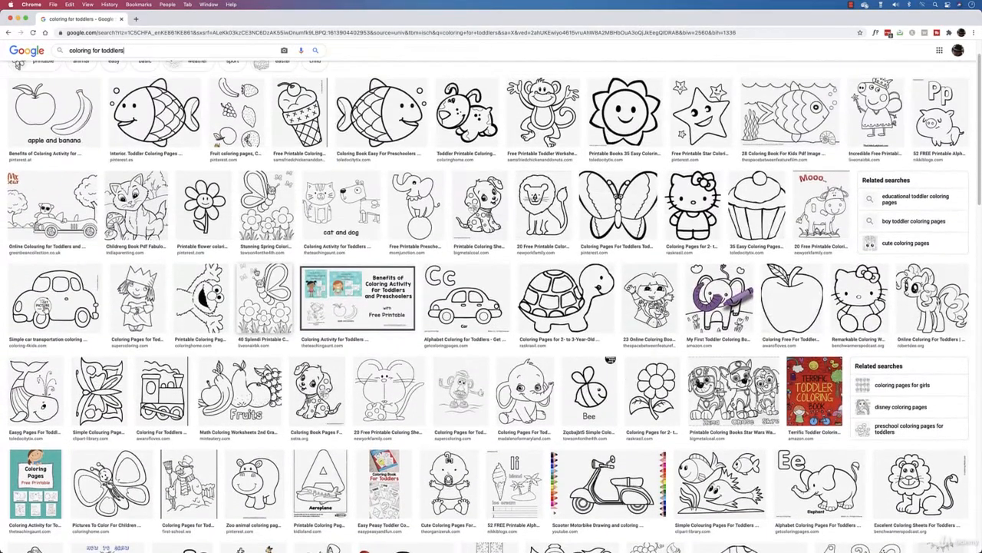
pyautogui.scroll(1, 491, 297)
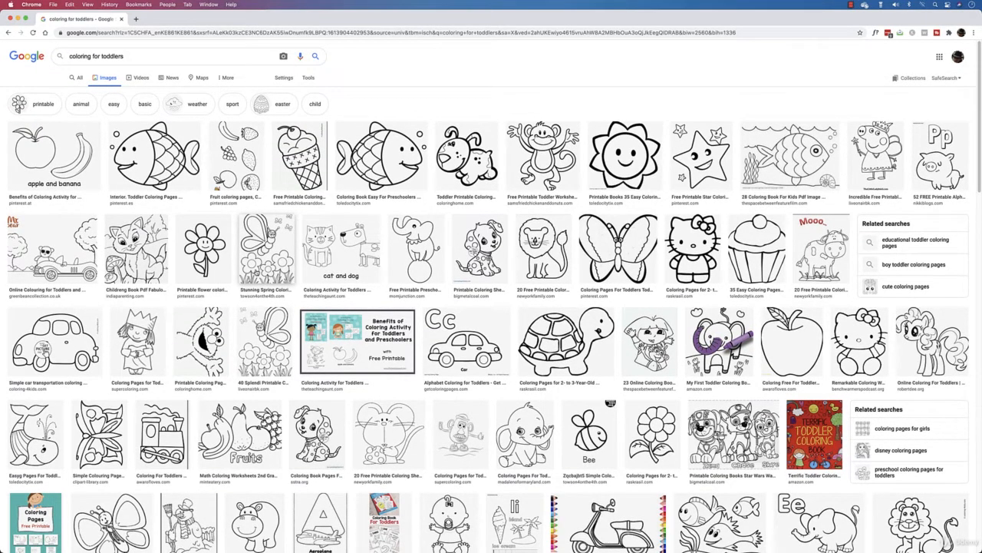
# Preview the smiling flower, the elephant on a ball and the three-dog coloring pages in the image results
pyautogui.click(210, 265)
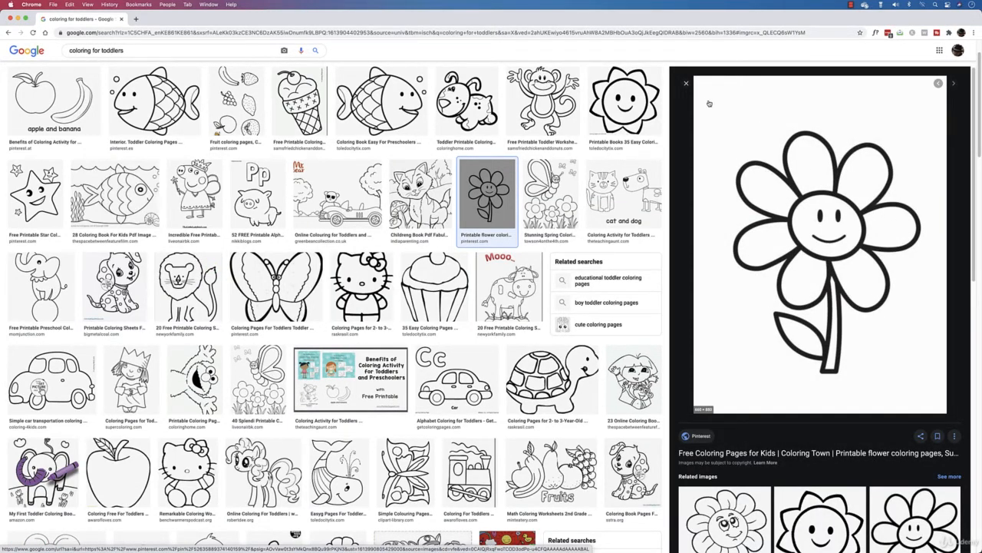
pyautogui.click(686, 83)
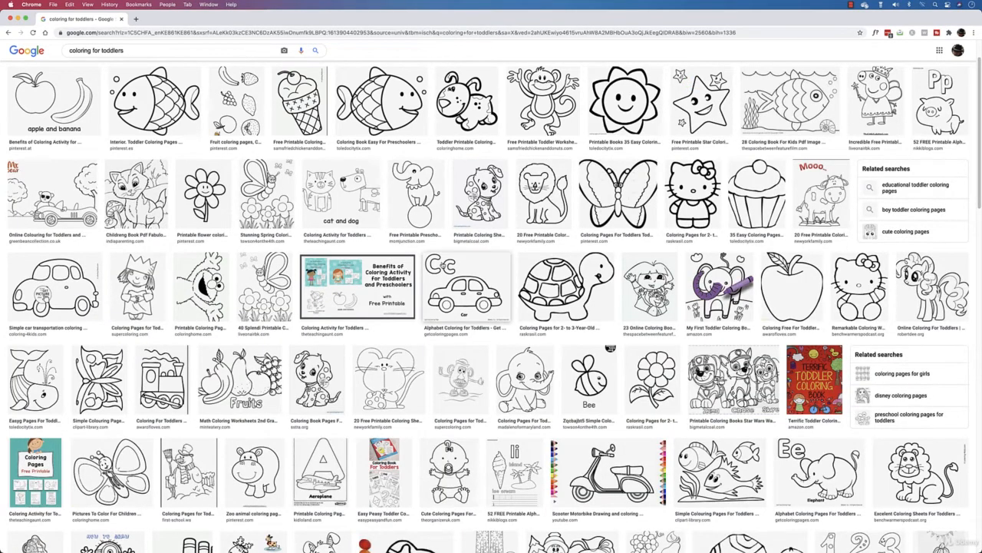
pyautogui.click(432, 214)
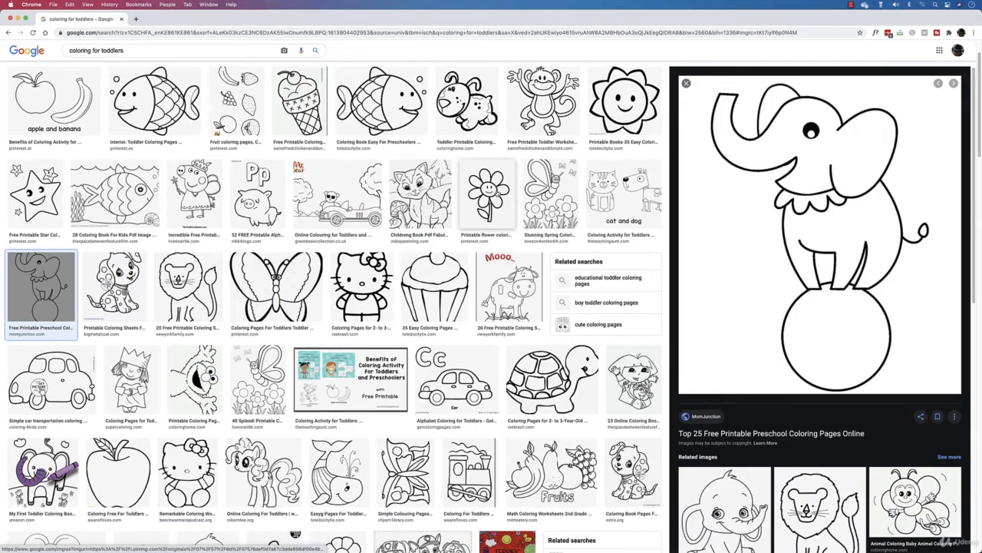
pyautogui.scroll(2, 487, 191)
pyautogui.scroll(-5, 639, 156)
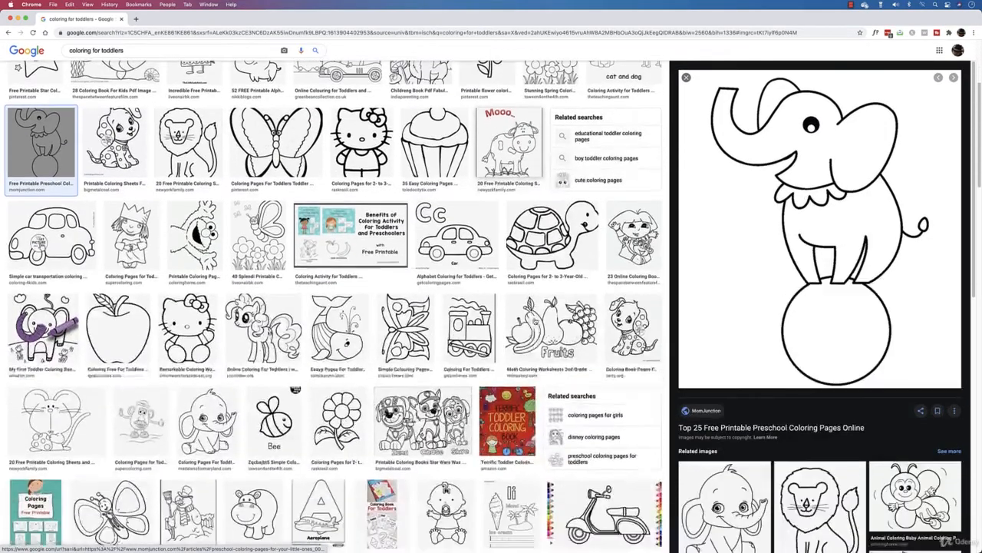
pyautogui.click(423, 378)
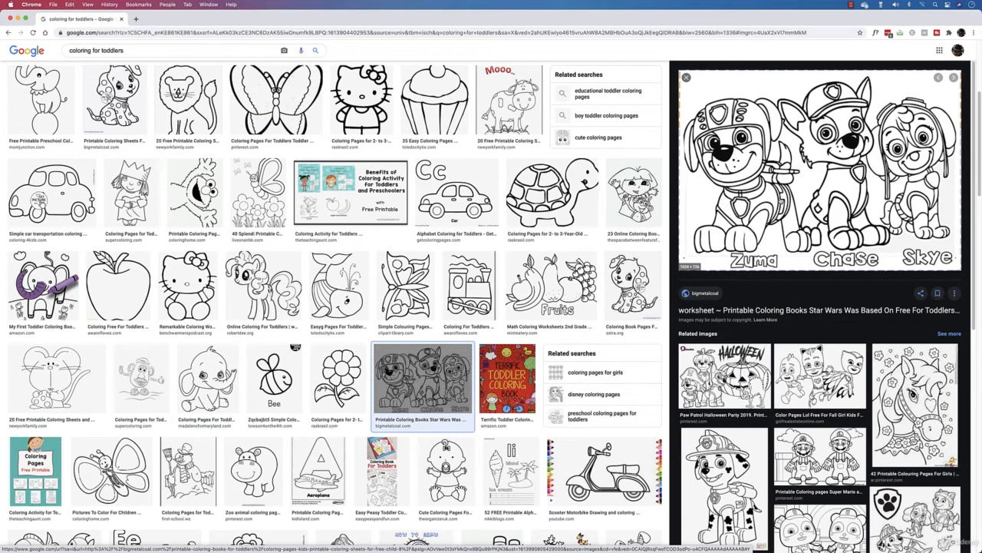
# Close the image preview and switch to the Training.ai document in Adobe Illustrator
pyautogui.click(686, 77)
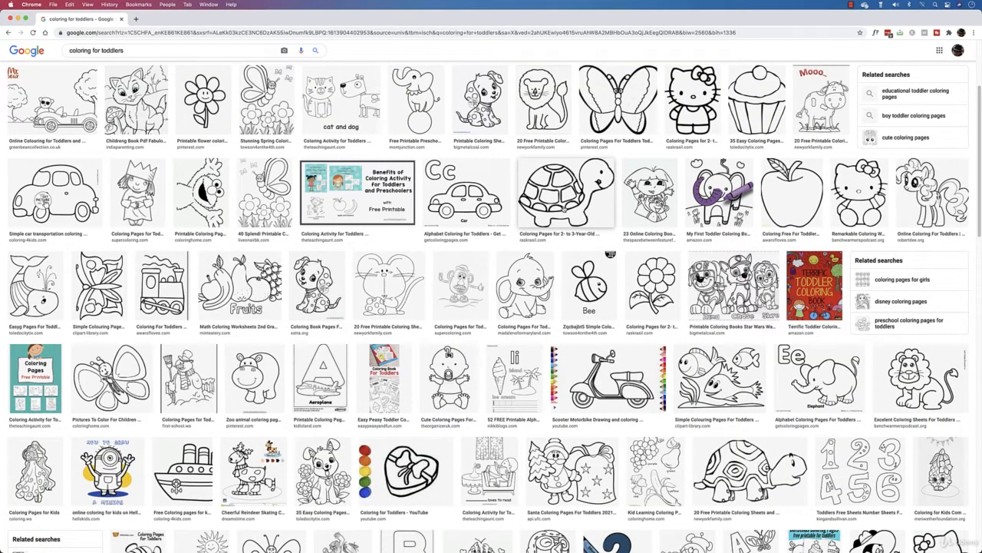
pyautogui.moveTo(572, 546)
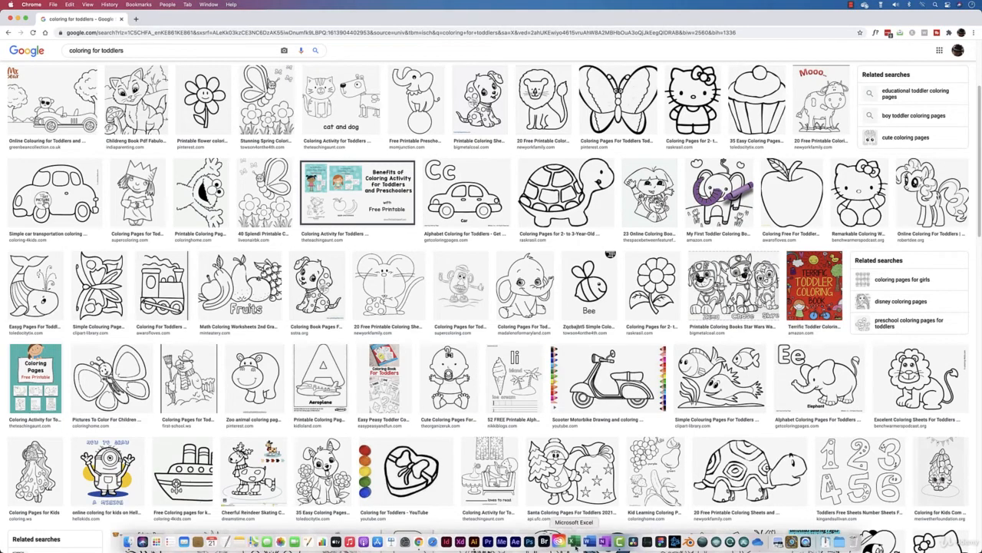
pyautogui.click(477, 541)
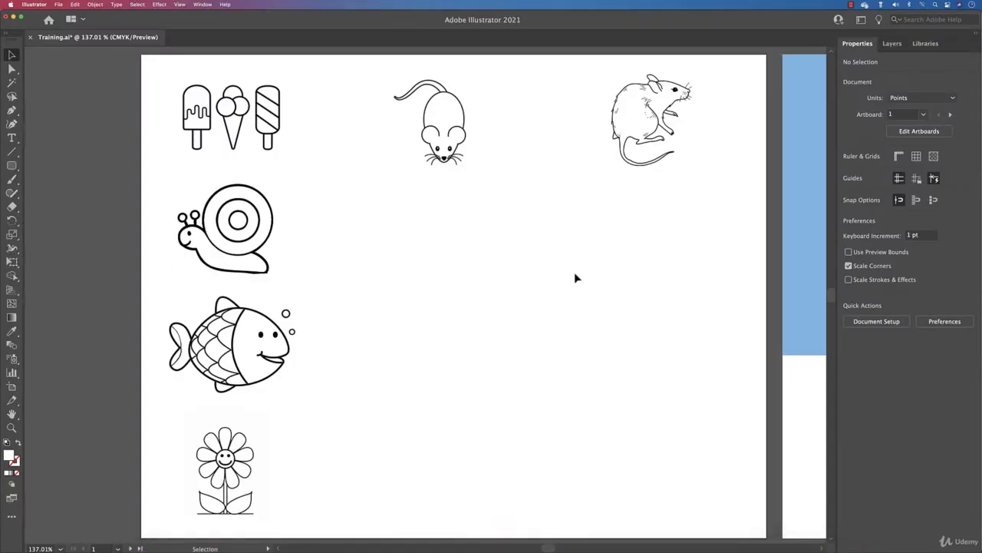
# Compare the simple mouse drawing with the detailed rat drawing, and examine the ice cream reference image
pyautogui.moveTo(454, 150); pyautogui.dragTo(449, 145)
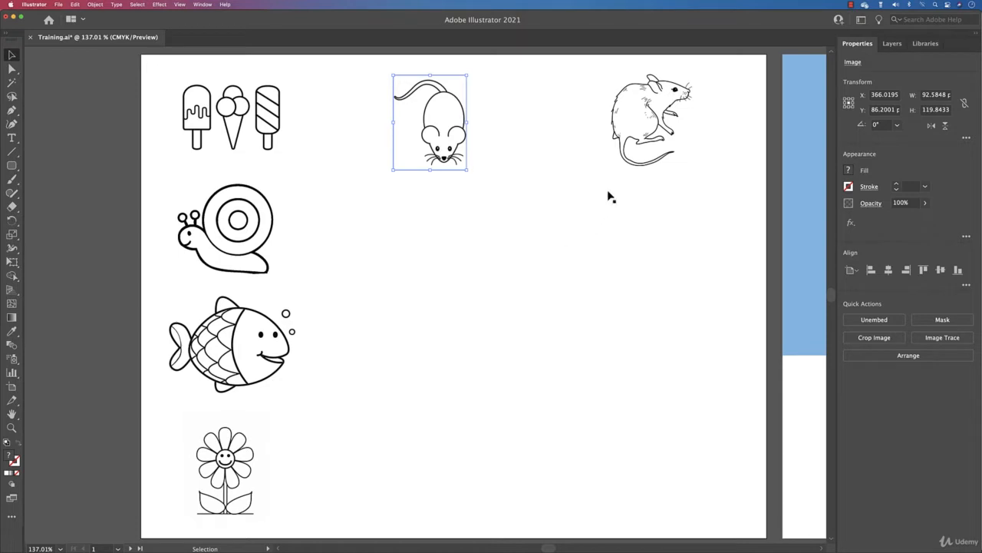
pyautogui.click(651, 135)
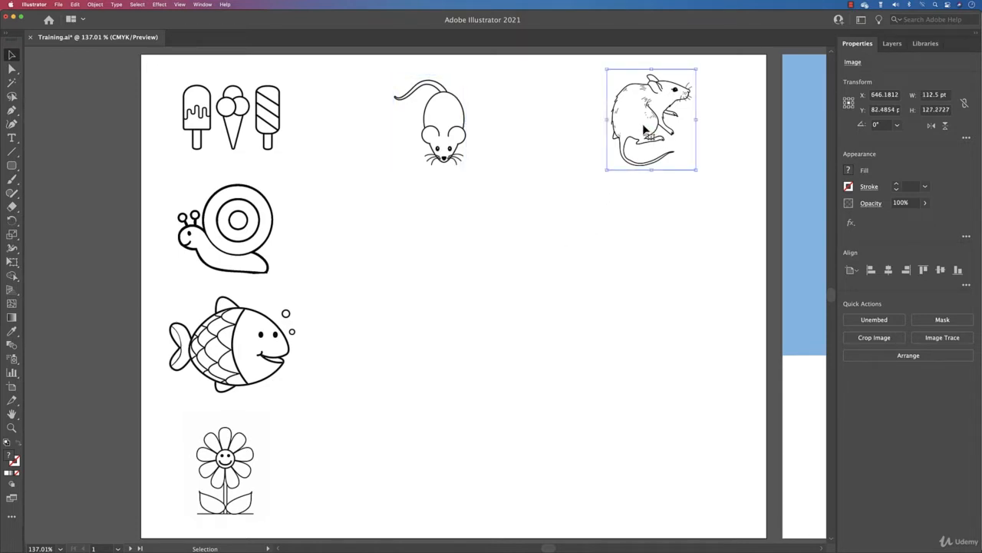
pyautogui.hscroll(2, 646, 131)
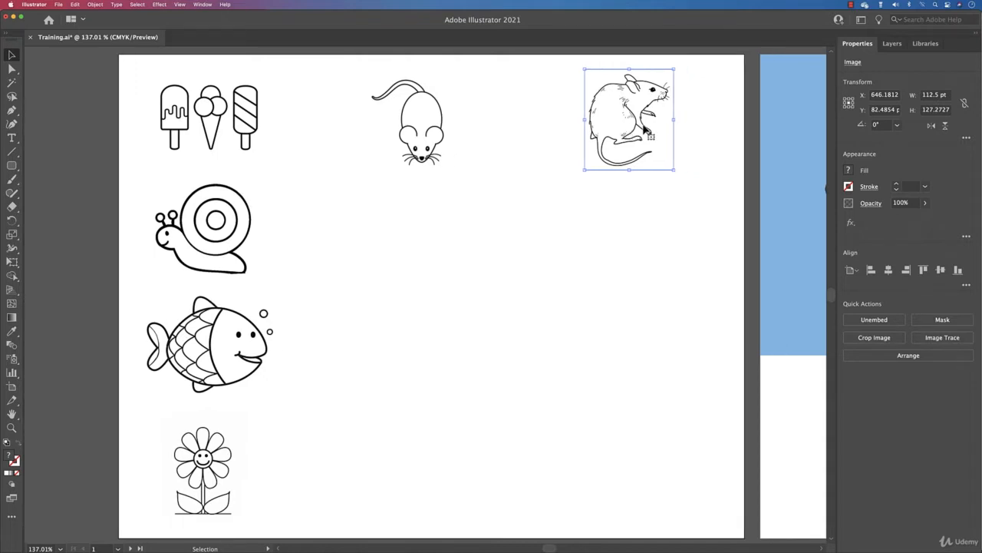
pyautogui.moveTo(635, 136); pyautogui.dragTo(634, 137)
pyautogui.click(422, 157)
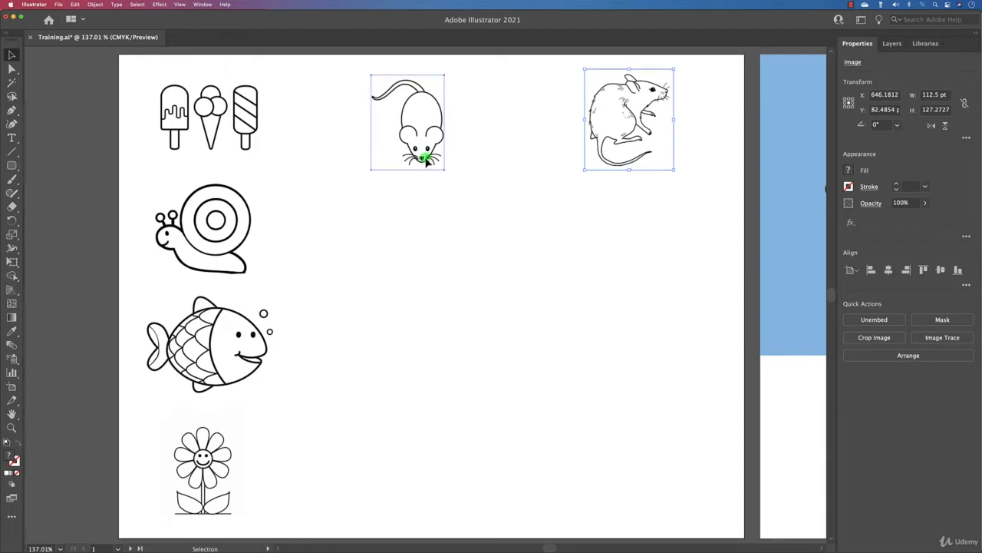
pyautogui.click(497, 168)
pyautogui.click(249, 141)
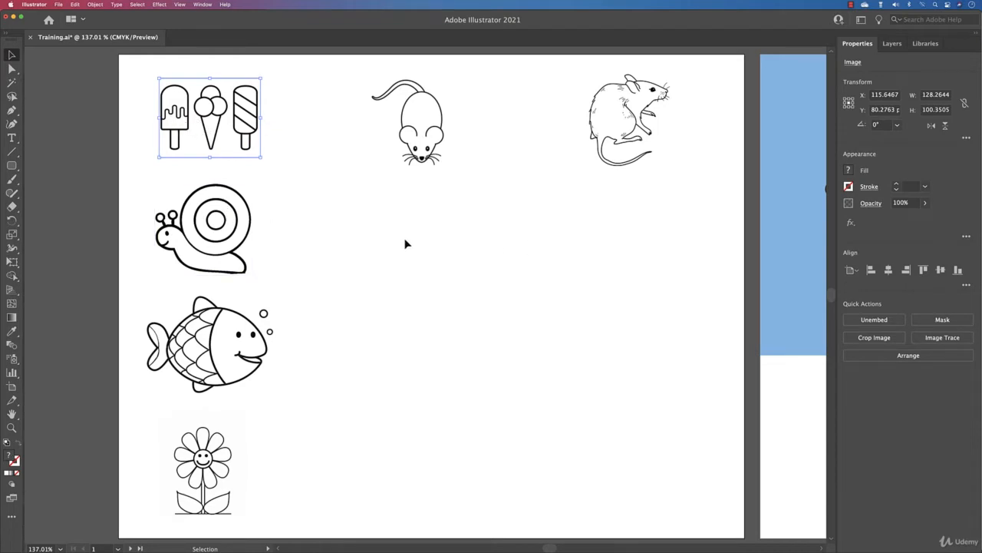
# Draw an upright rectangle about 107 by 150 pt on the empty part of the artboard with a 1 pt stroke
pyautogui.moveTo(14, 165); pyautogui.dragTo(73, 162)
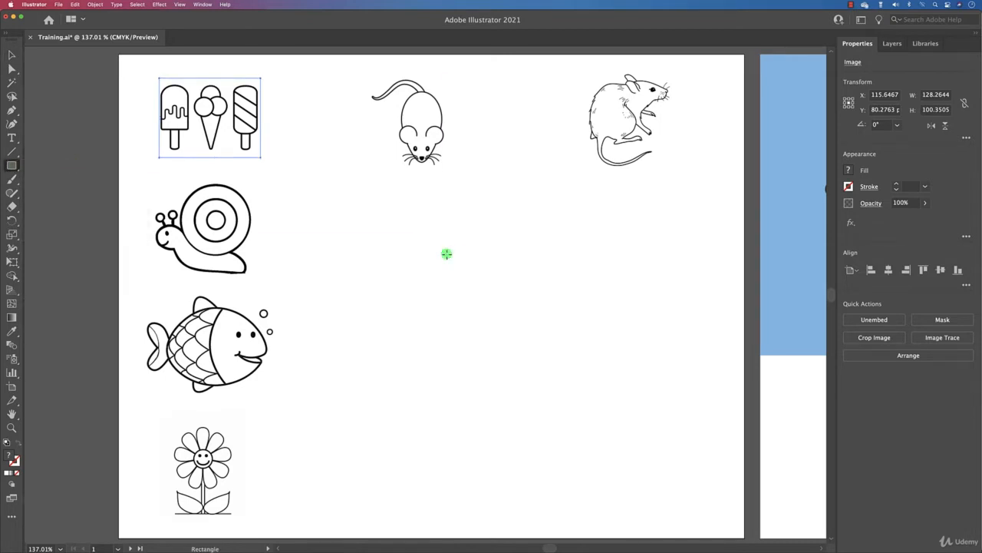
pyautogui.moveTo(445, 254); pyautogui.dragTo(531, 372)
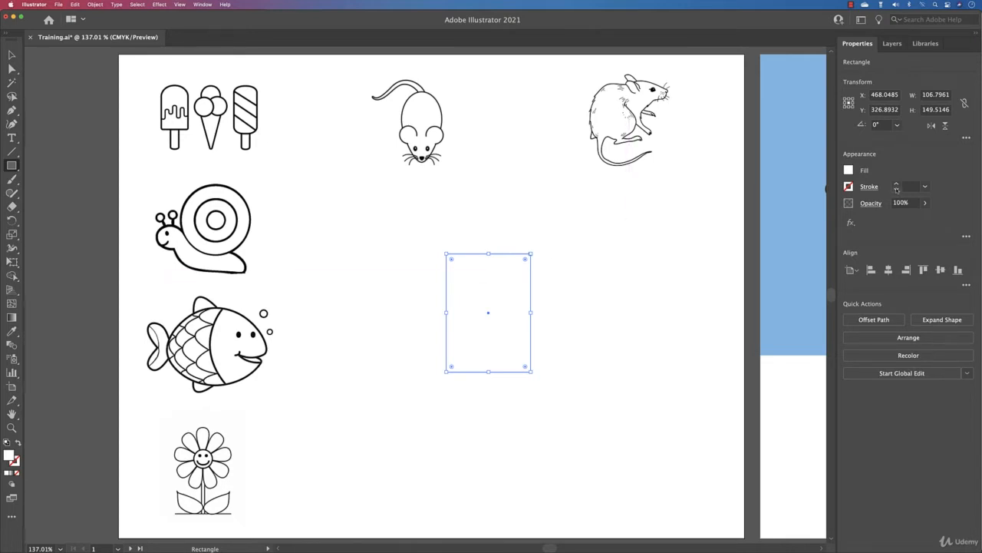
pyautogui.click(896, 184)
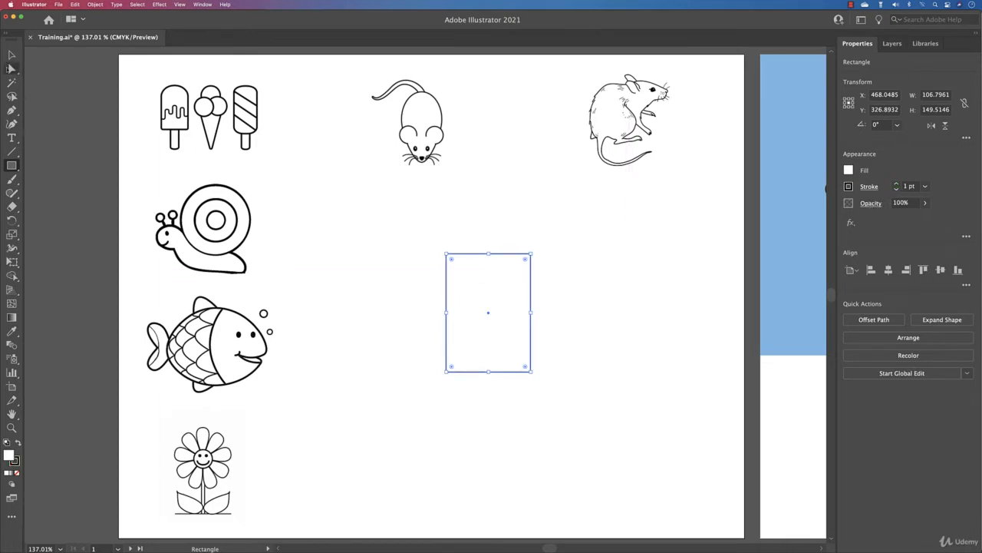
# Round the rectangle's two upper corners fully, to a radius of about 50 pt, to form the popsicle's domed top
pyautogui.click(12, 68)
pyautogui.moveTo(398, 241); pyautogui.dragTo(625, 290)
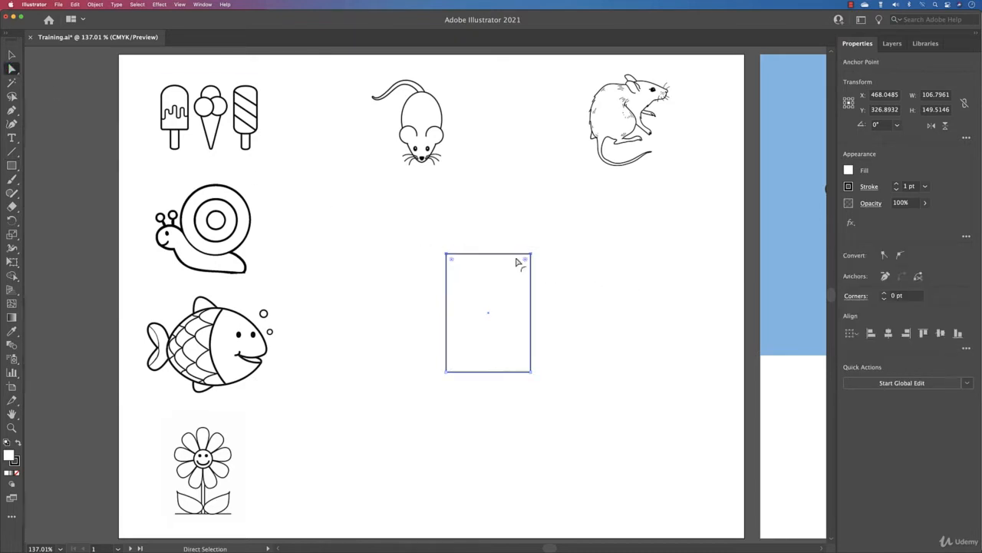
pyautogui.moveTo(526, 261); pyautogui.dragTo(511, 278)
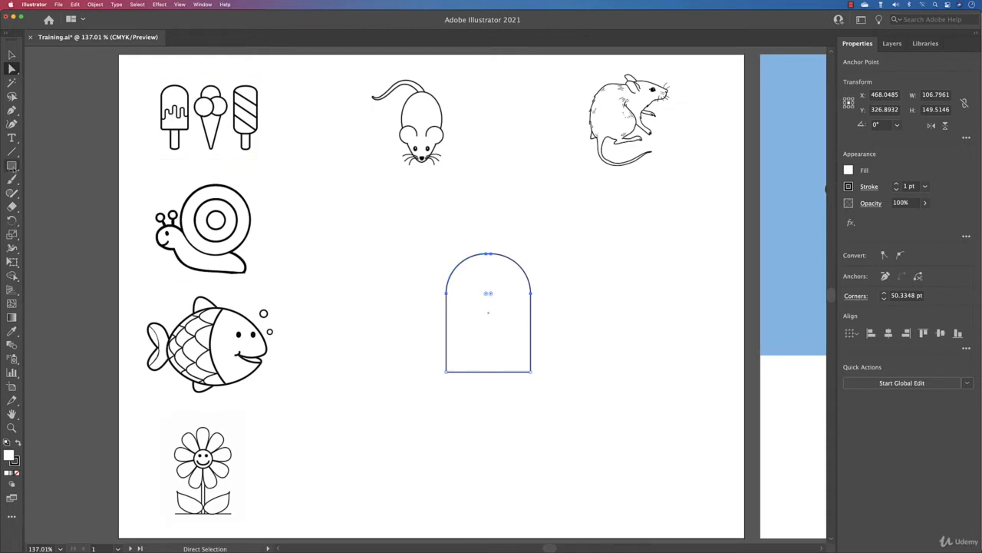
# Draw a narrow rectangle about 26 by 81 pt below the popsicle body as its stick
pyautogui.click(11, 165)
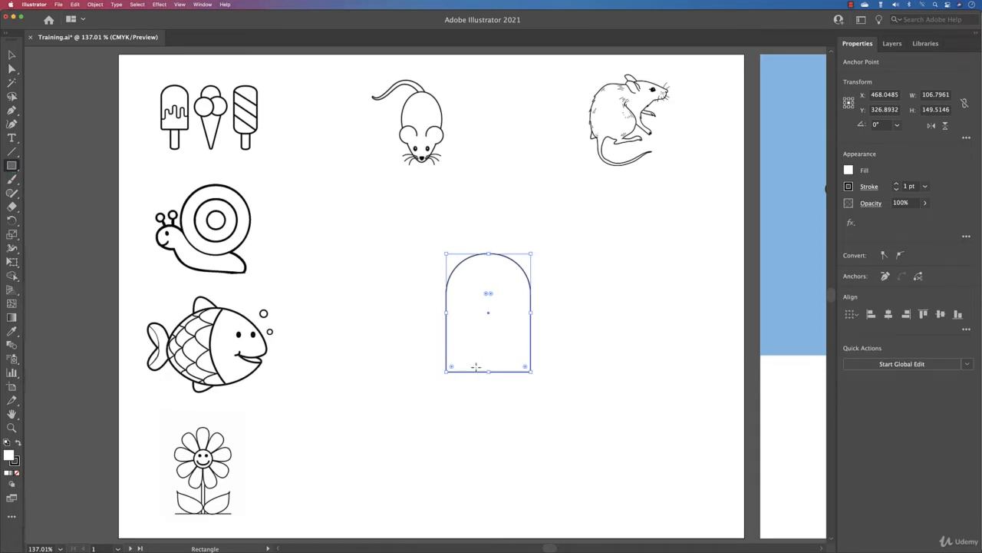
pyautogui.moveTo(473, 372); pyautogui.dragTo(495, 438)
pyautogui.press('v')
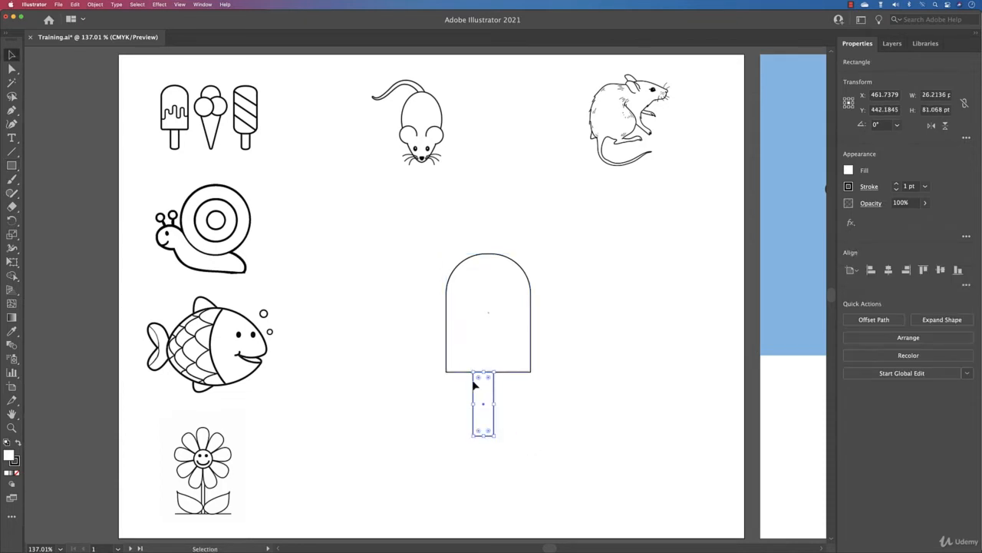
# Align the popsicle body and the stick on their horizontal centers and deselect them
pyautogui.moveTo(417, 237); pyautogui.dragTo(577, 434)
pyautogui.click(888, 270)
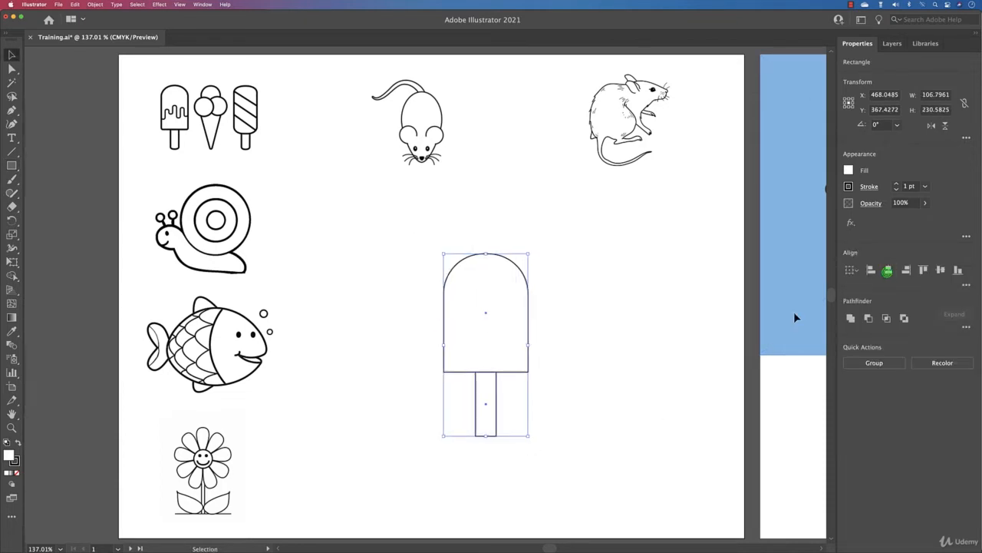
pyautogui.click(673, 371)
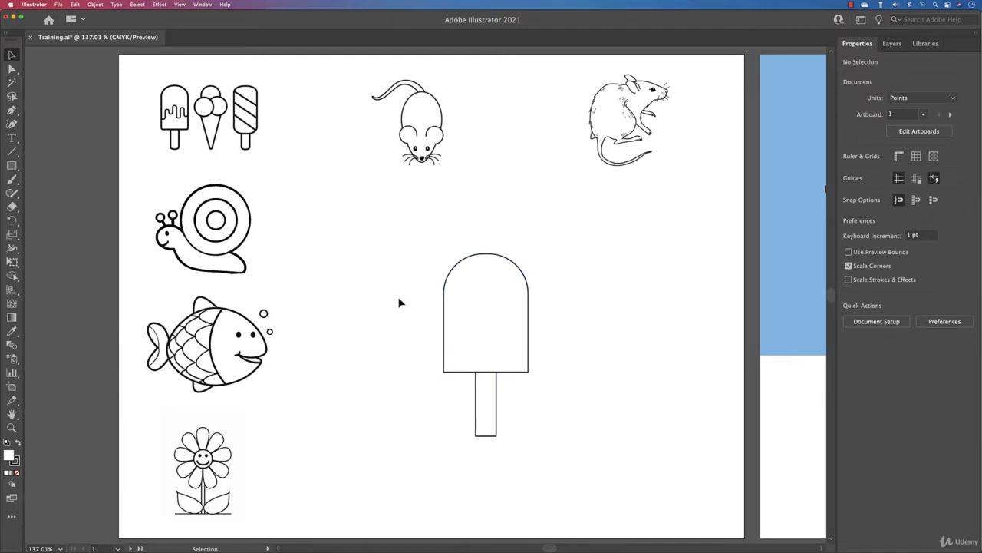
# Slightly round the two lower corners of the popsicle stick
pyautogui.press('a')
pyautogui.moveTo(451, 444); pyautogui.dragTo(495, 435)
pyautogui.click(538, 434)
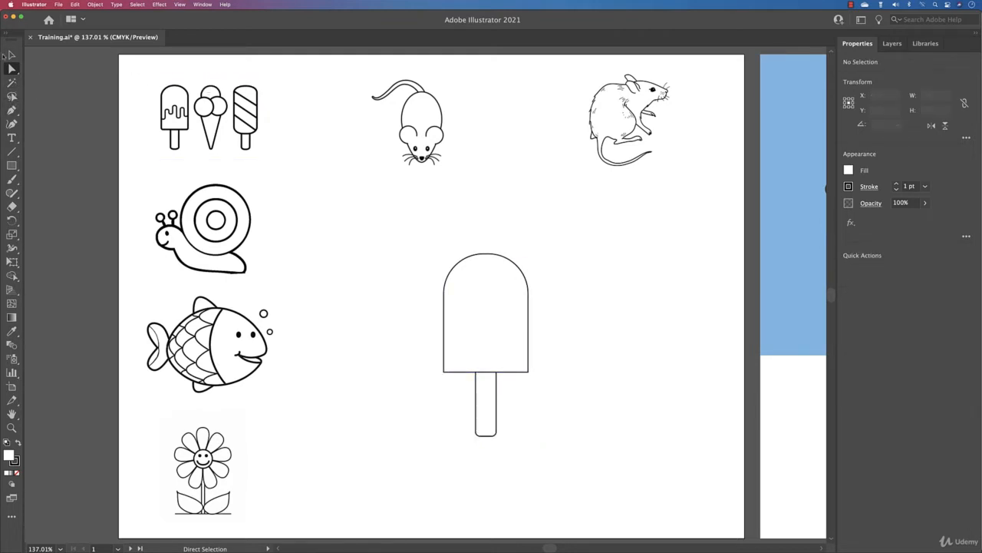
# Draw a narrow vertical rounded rectangle on the popsicle body and form a row of six at staggered heights as drips
pyautogui.click(12, 55)
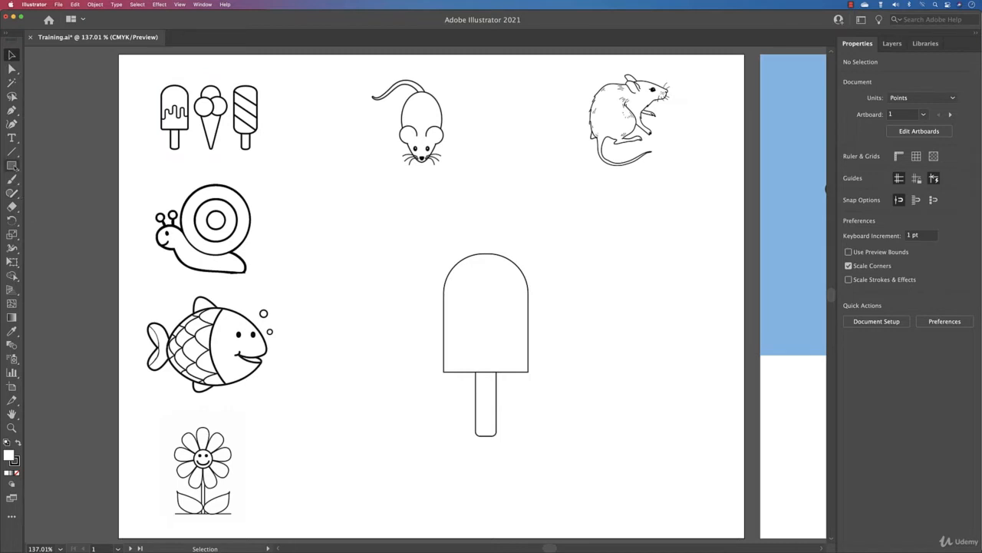
pyautogui.click(13, 165)
pyautogui.click(80, 180)
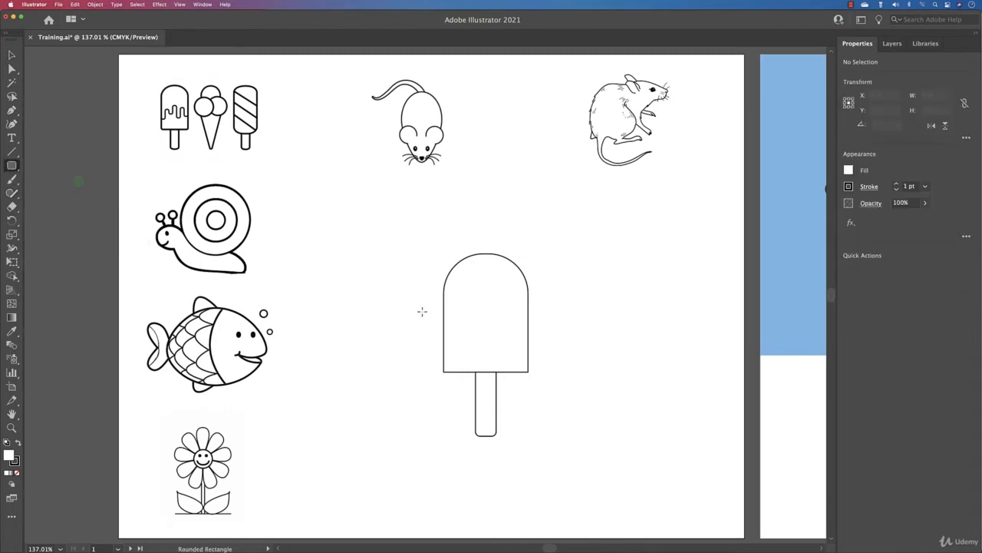
pyautogui.moveTo(444, 302); pyautogui.dragTo(465, 328)
pyautogui.moveTo(469, 324); pyautogui.dragTo(529, 336)
pyautogui.press('v')
# Select the whole popsicle and erase the top edge of the leftmost drip with Shape Builder so it opens into the dome
pyautogui.moveTo(394, 234); pyautogui.dragTo(526, 439)
pyautogui.scroll(-2, 483, 349)
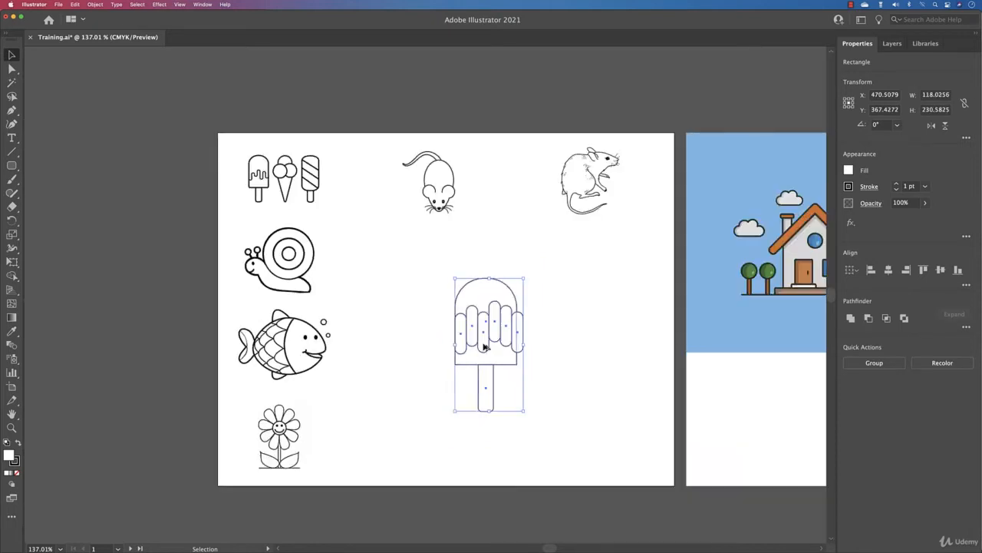
pyautogui.scroll(3, 484, 350)
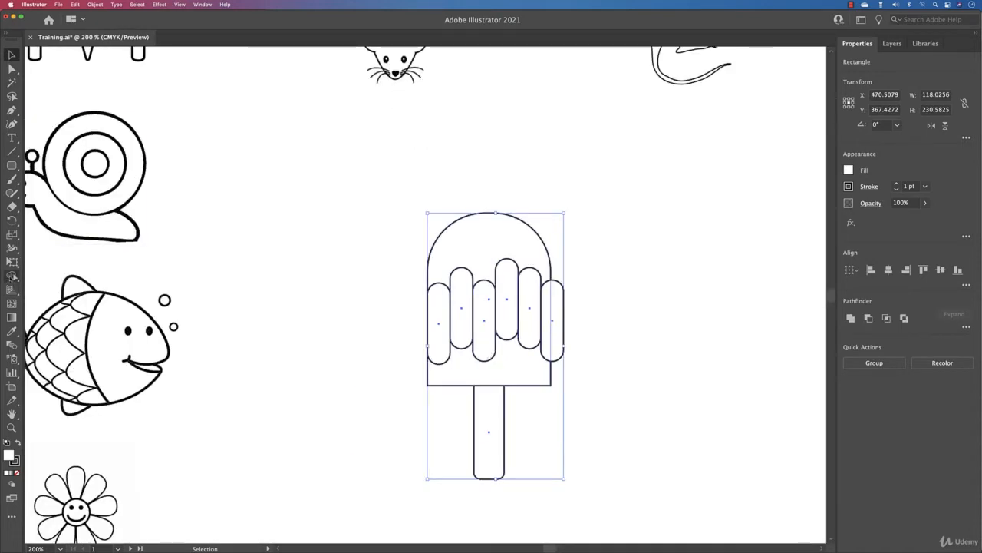
pyautogui.click(12, 274)
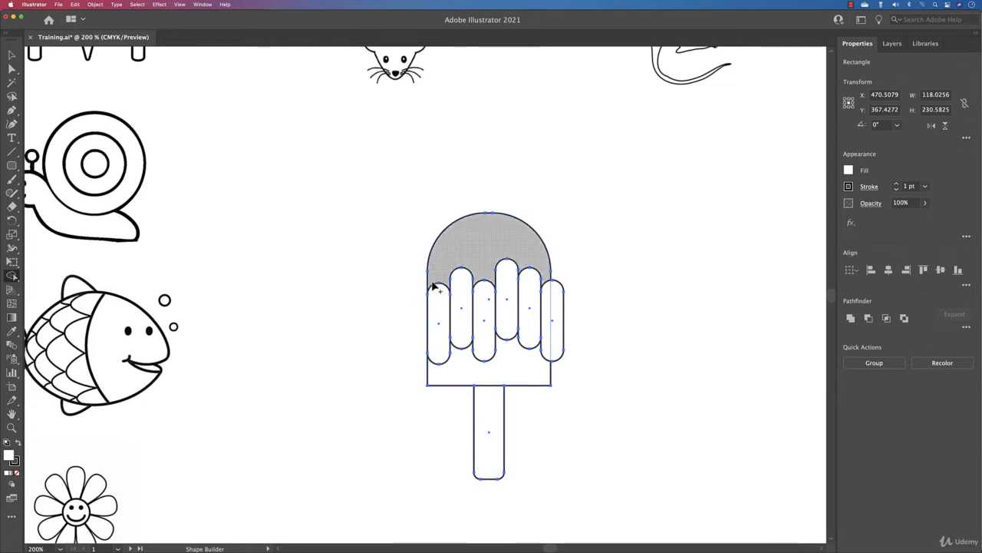
pyautogui.click(438, 284)
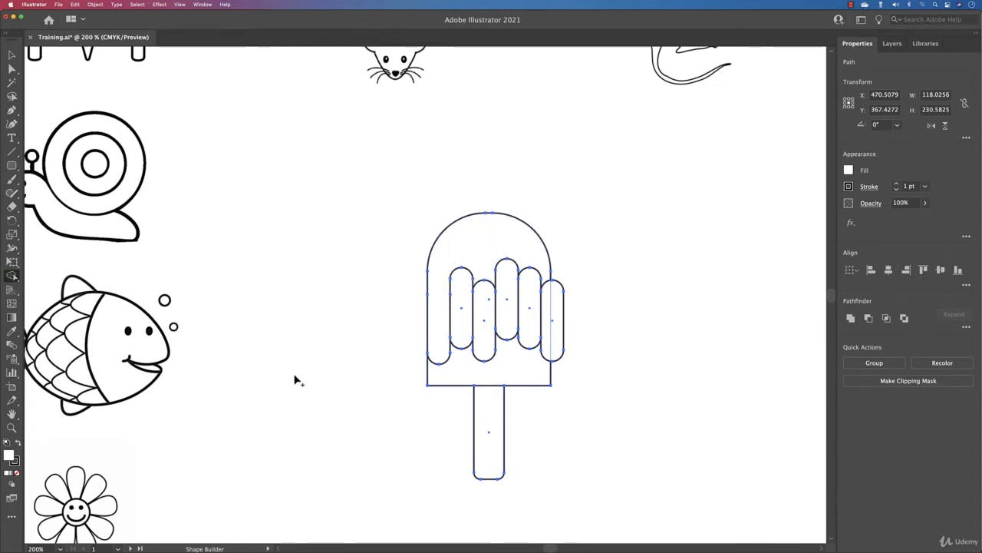
# Erase the bottom edges of drips two and four, the top edges of three and five, and the part of drip six outside the body
pyautogui.click(470, 352)
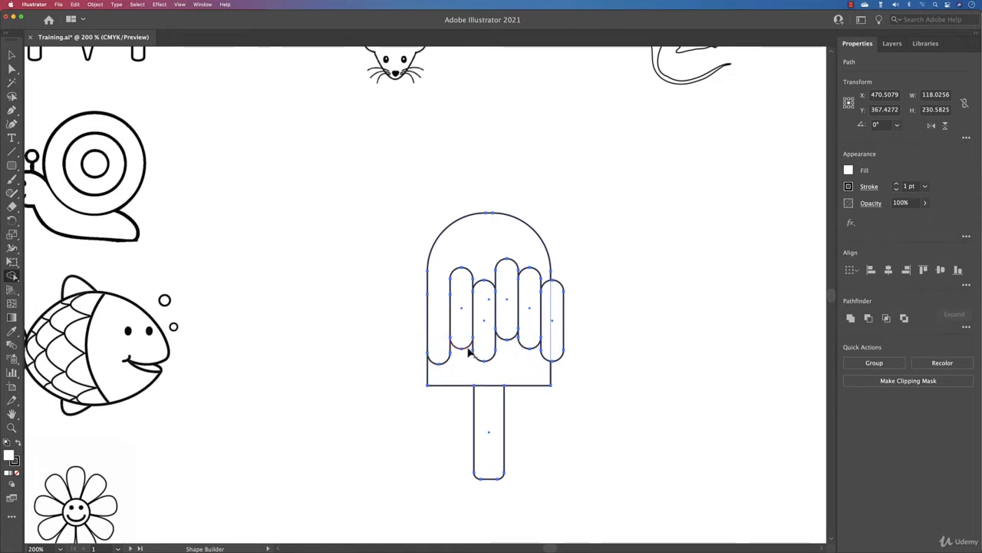
pyautogui.keyDown('alt'); pyautogui.click(469, 350); pyautogui.keyUp('alt')
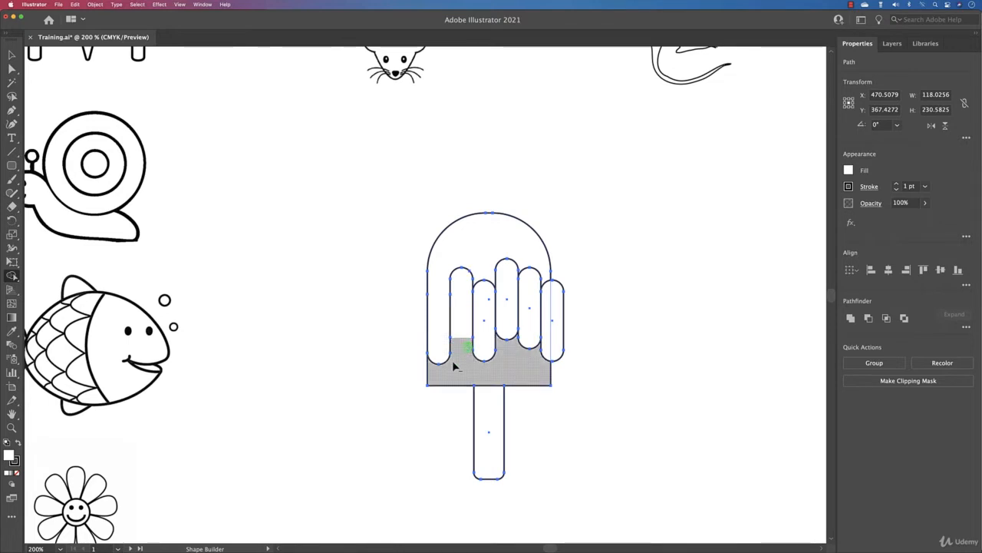
pyautogui.keyDown('alt'); pyautogui.click(492, 286); pyautogui.keyUp('alt')
pyautogui.keyDown('alt'); pyautogui.click(513, 336); pyautogui.keyUp('alt')
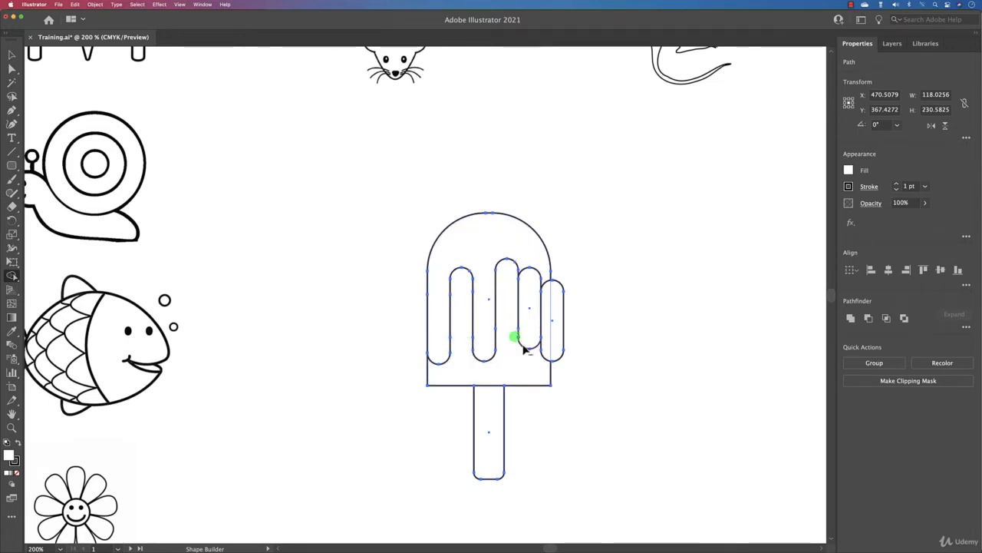
pyautogui.keyDown('alt'); pyautogui.click(537, 274); pyautogui.keyUp('alt')
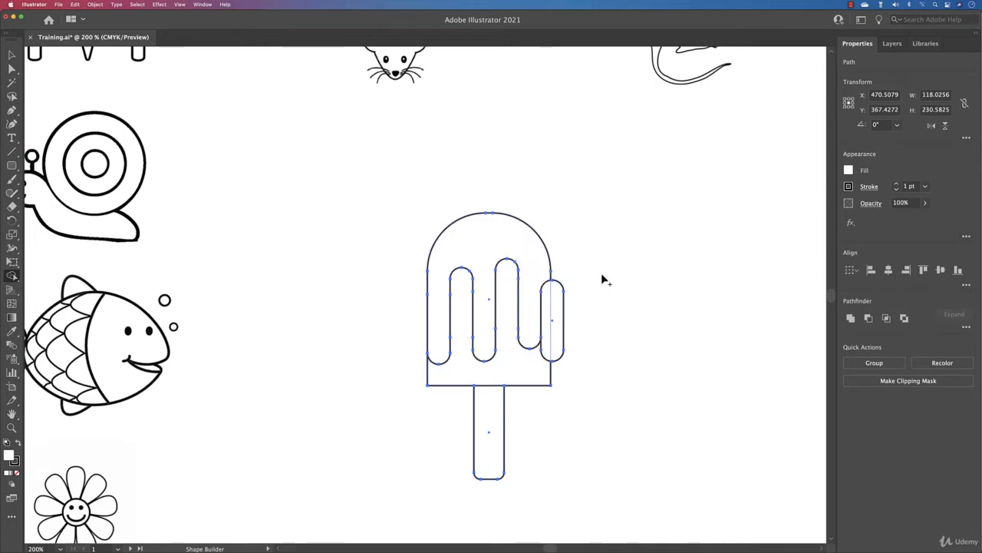
pyautogui.keyDown('alt'); pyautogui.click(561, 284); pyautogui.keyUp('alt')
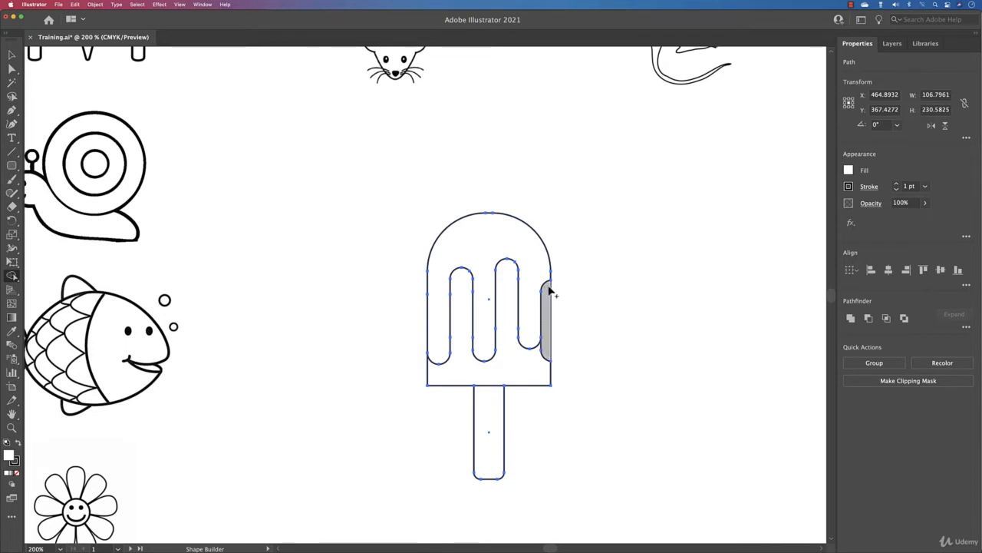
# Try to erase the top and side edges of the rightmost half drip with Shape Builder, undo that and deselect the artwork
pyautogui.keyDown('alt'); pyautogui.click(544, 284); pyautogui.keyUp('alt')
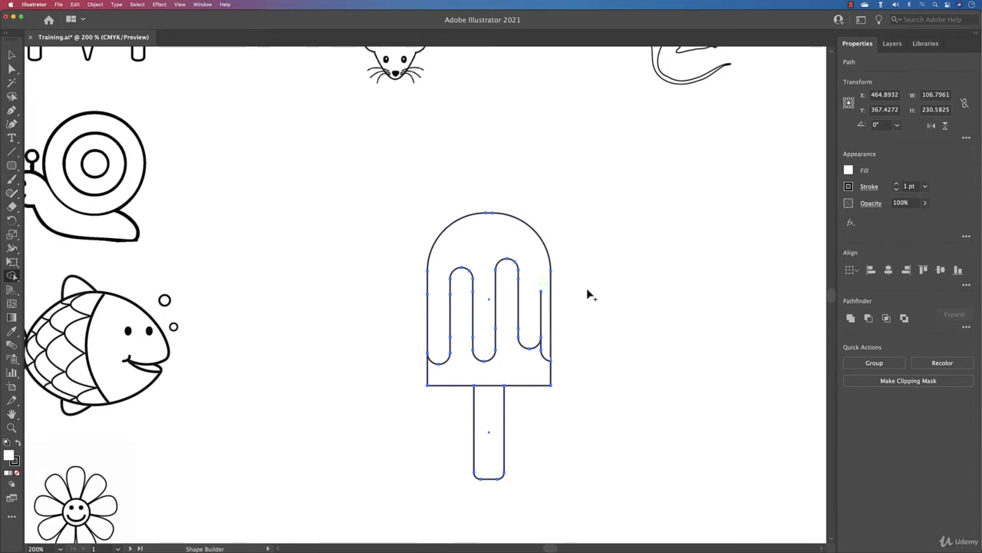
pyautogui.keyDown('alt'); pyautogui.click(541, 315); pyautogui.keyUp('alt')
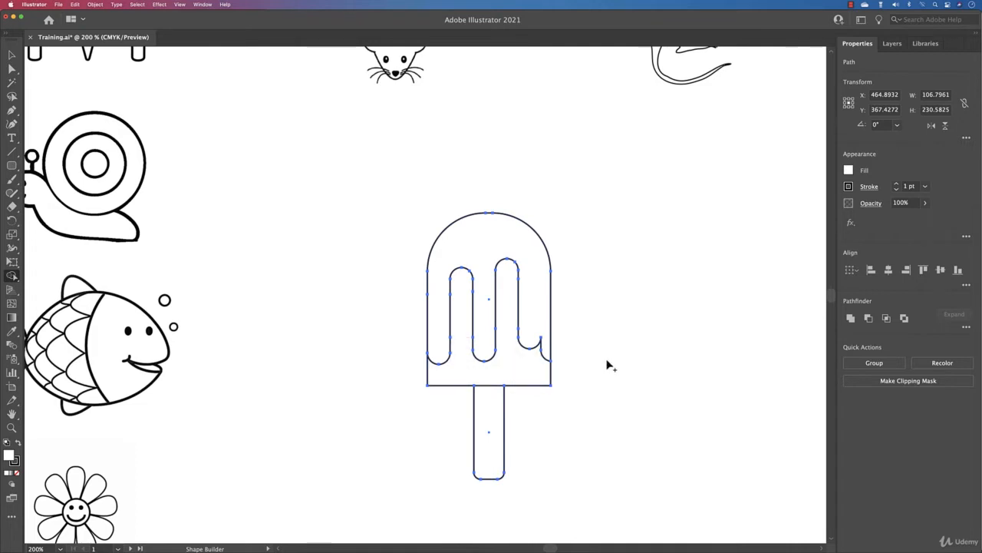
pyautogui.press('super+z')
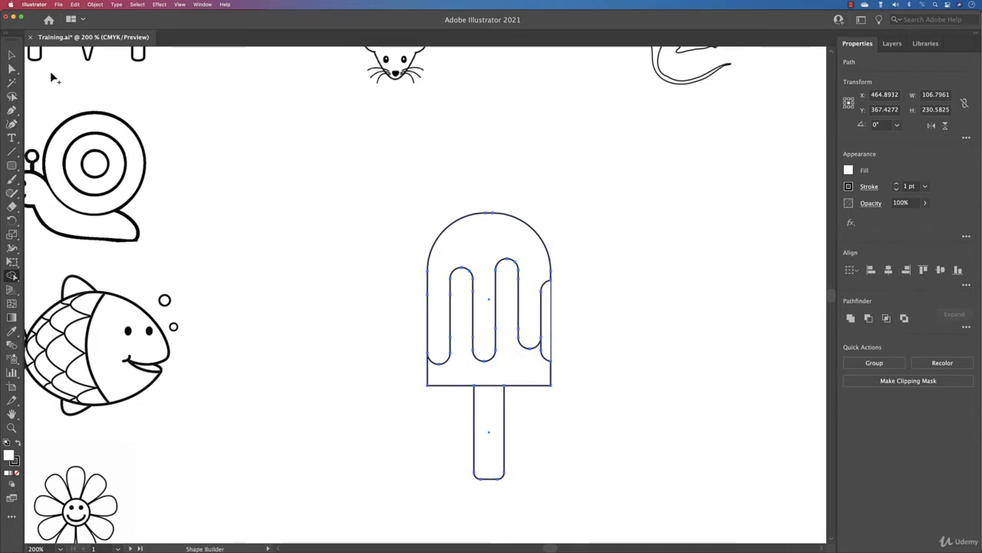
pyautogui.click(11, 54)
pyautogui.click(283, 204)
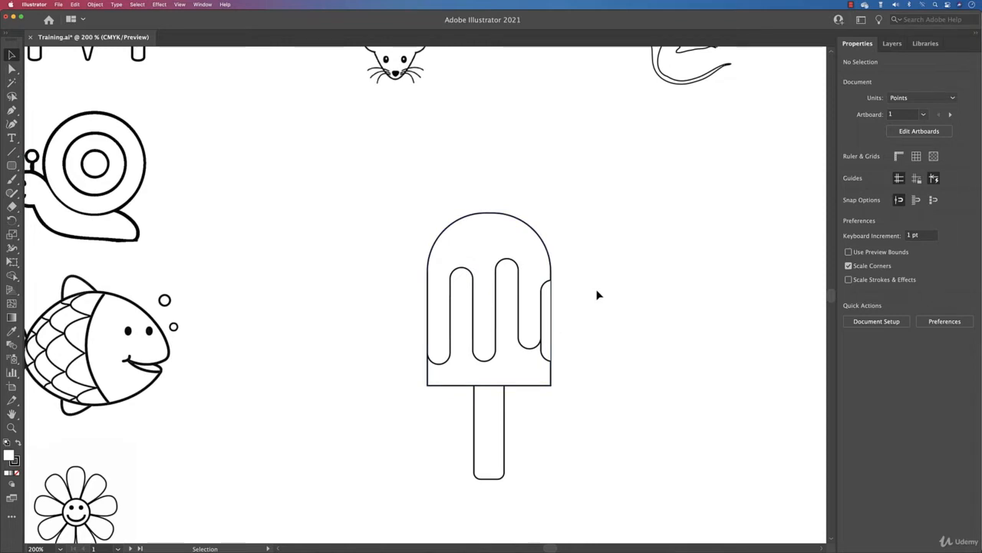
pyautogui.moveTo(373, 209); pyautogui.dragTo(609, 482)
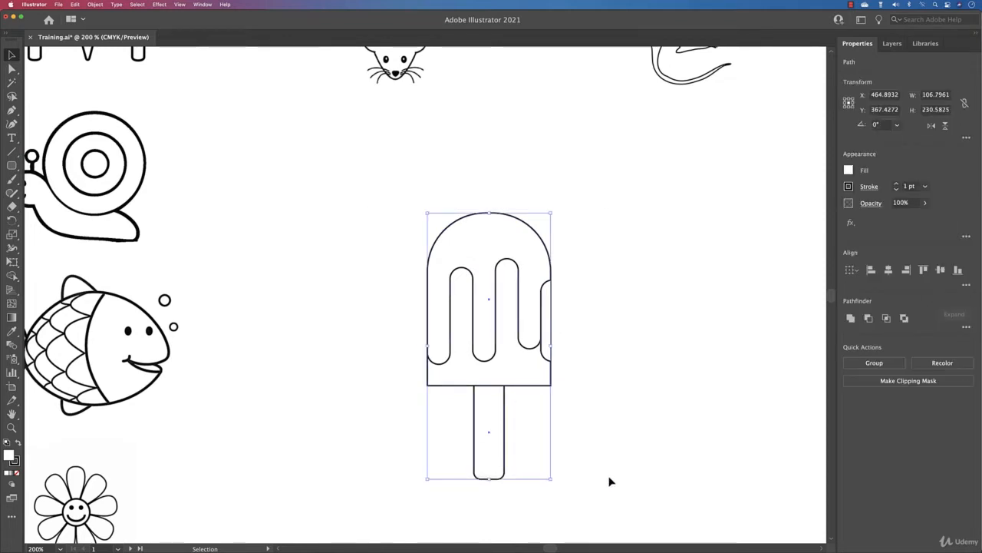
pyautogui.press('a')
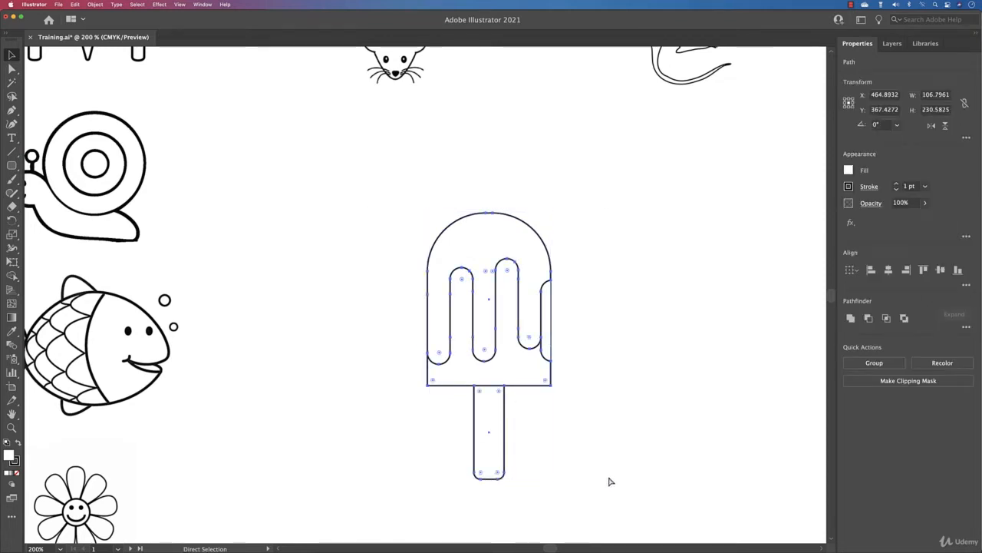
pyautogui.press('super+minus')
pyautogui.press('super+minus')
pyautogui.press('v')
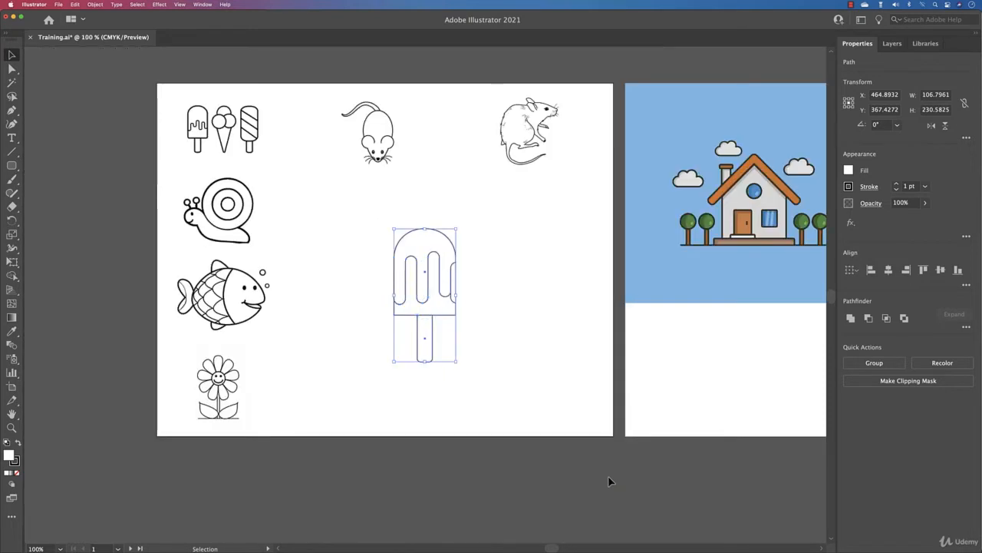
pyautogui.click(540, 393)
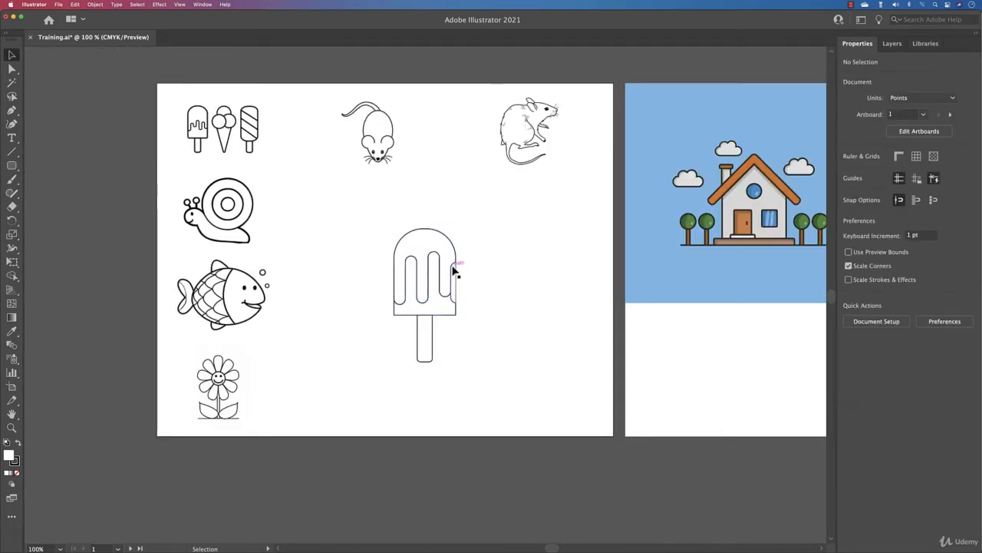
# Delete the two upper anchor points of the leftover half drip at the popsicle body's right edge
pyautogui.scroll(5, 452, 269)
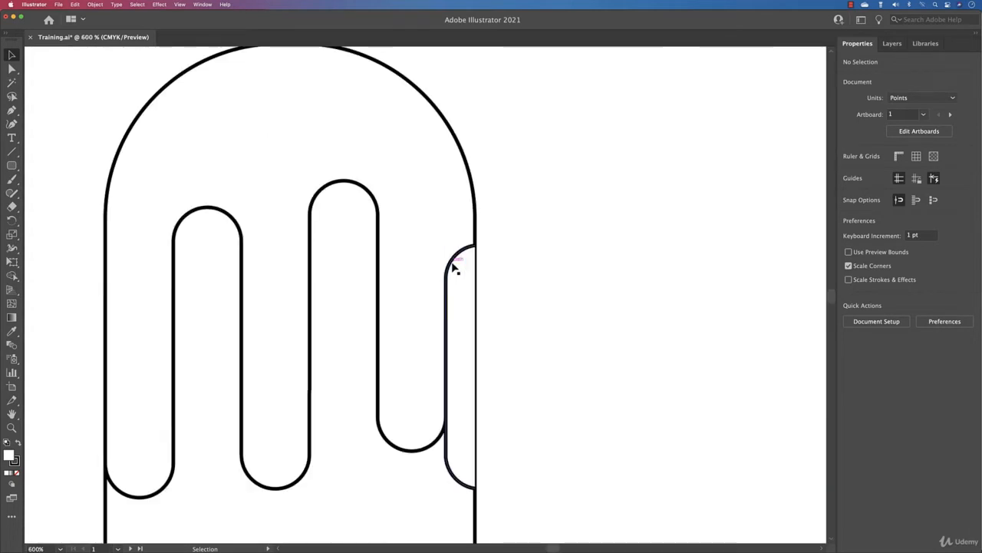
pyautogui.click(449, 261)
pyautogui.click(11, 68)
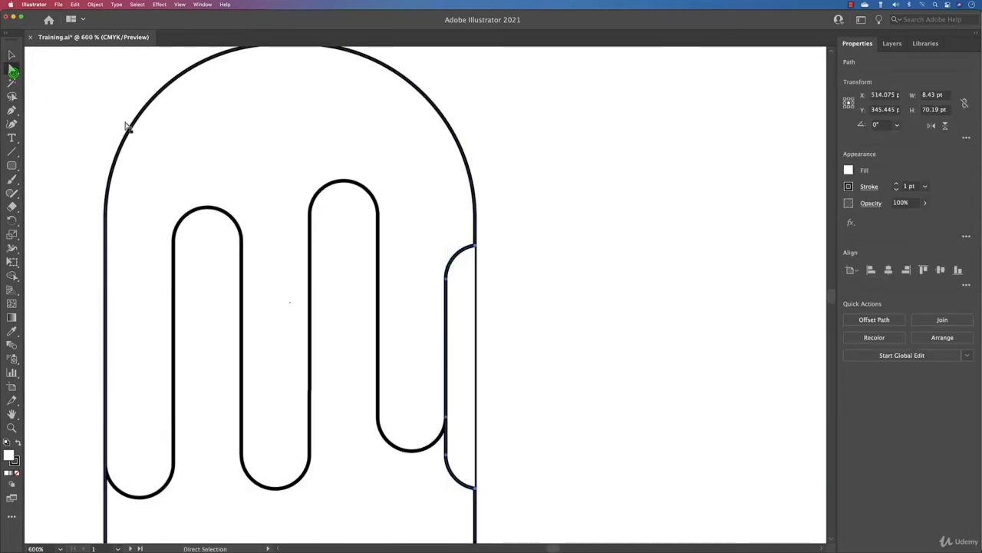
pyautogui.click(559, 281)
pyautogui.moveTo(474, 247); pyautogui.dragTo(476, 247)
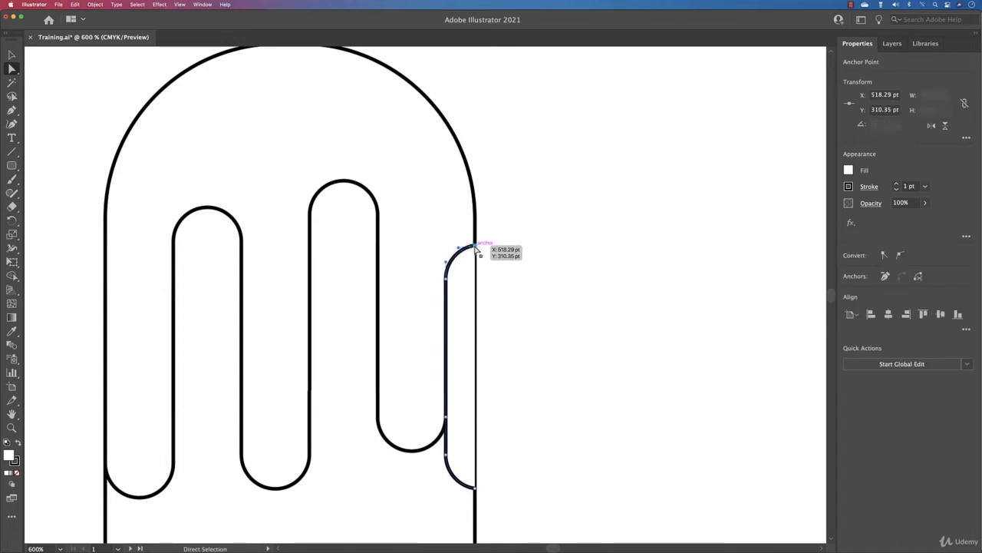
pyautogui.press('Delete')
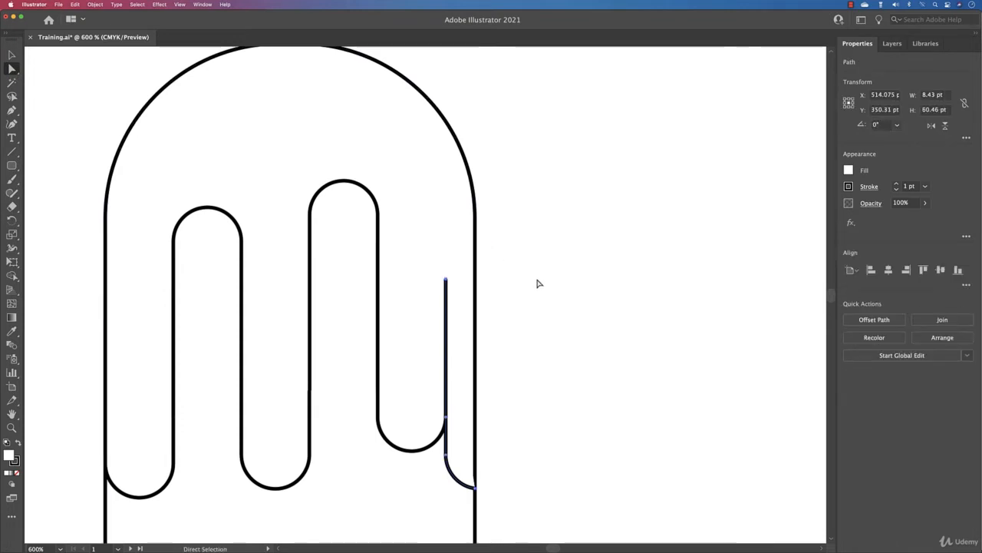
pyautogui.moveTo(445, 277); pyautogui.dragTo(446, 278)
pyautogui.press('Delete')
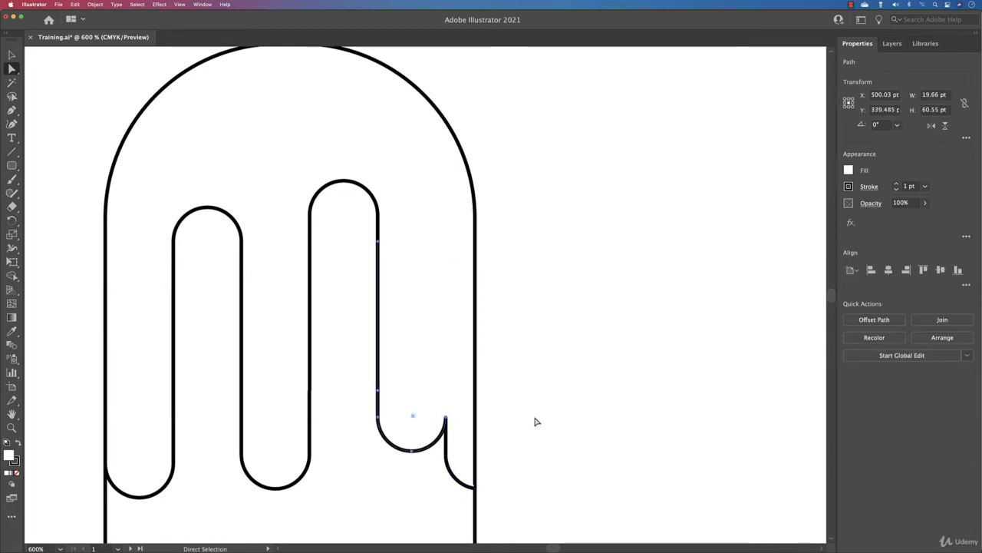
# Delete the remaining lower curve and short vertical segment of the half drip, and deselect the path
pyautogui.click(461, 485)
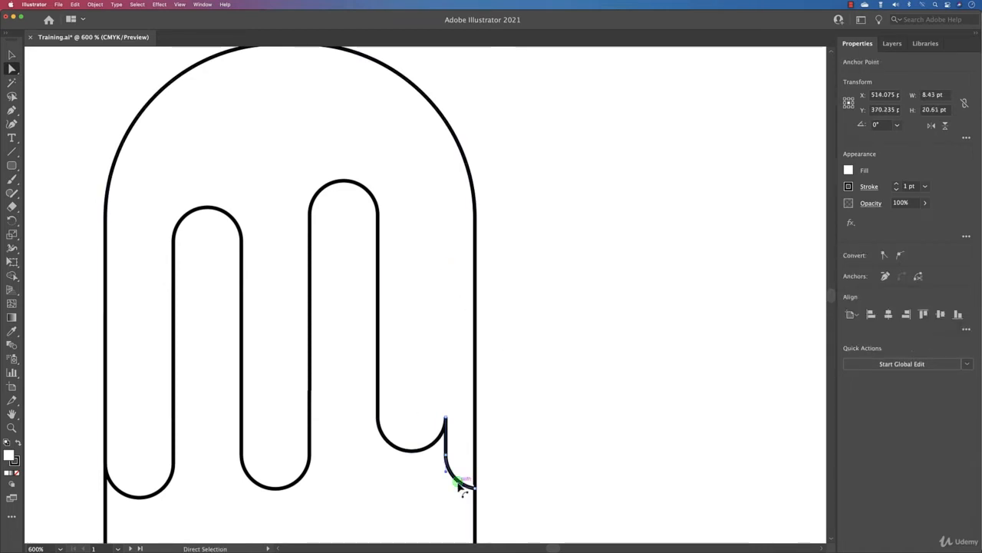
pyautogui.press('Delete')
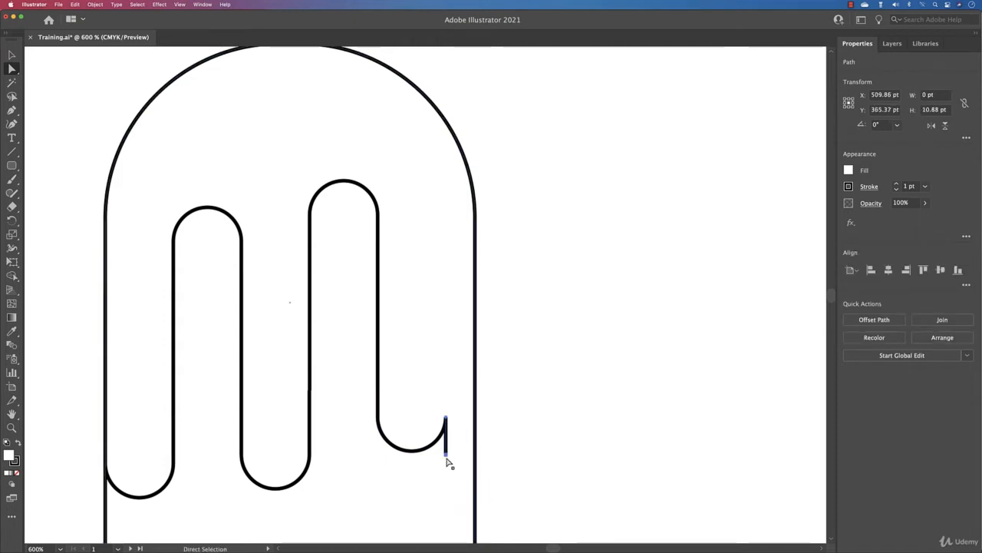
pyautogui.click(446, 454)
pyautogui.press('Delete')
pyautogui.click(12, 55)
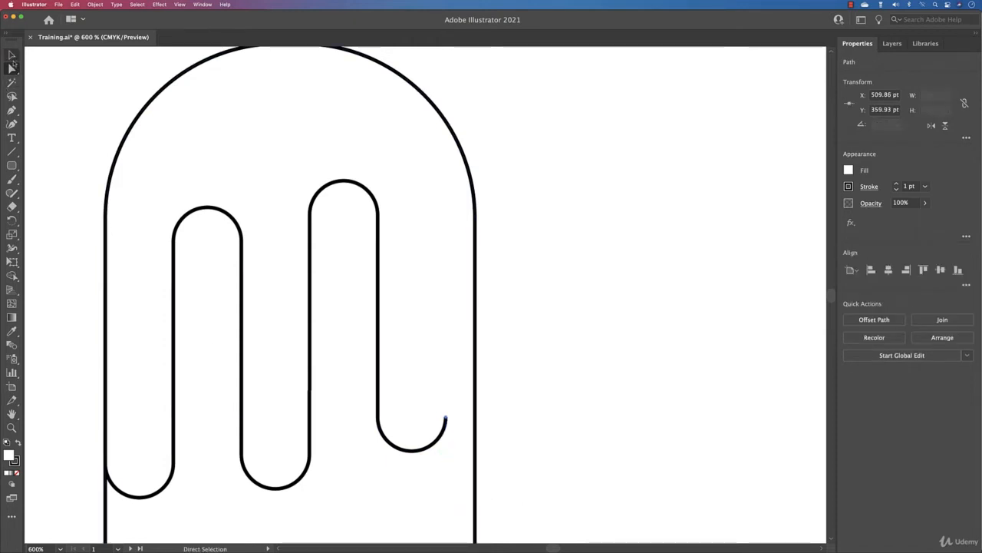
pyautogui.click(516, 432)
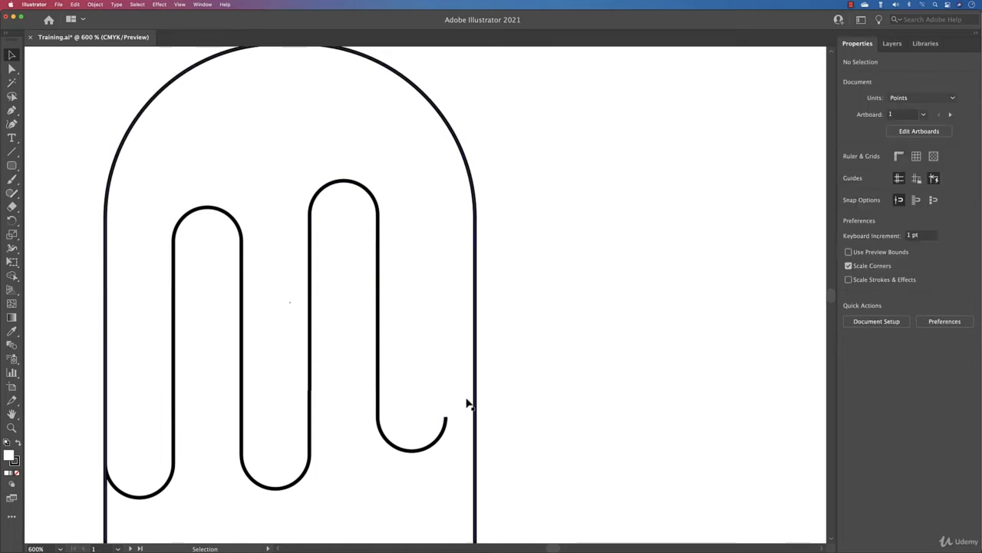
# Select the drip paths without the body outline and stretch them horizontally to the body's right edge, about 106.8 pt wide
pyautogui.click(377, 341)
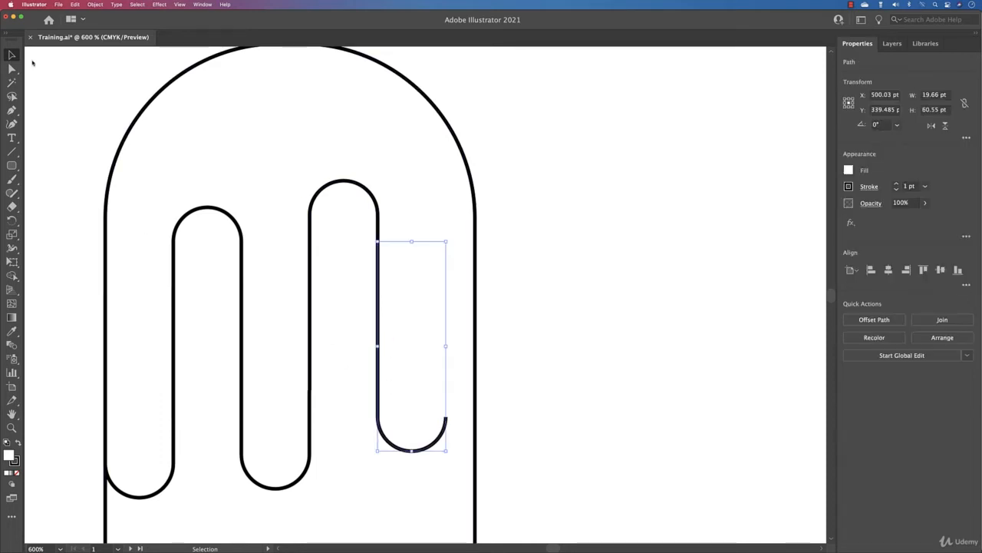
pyautogui.moveTo(59, 255); pyautogui.dragTo(565, 366)
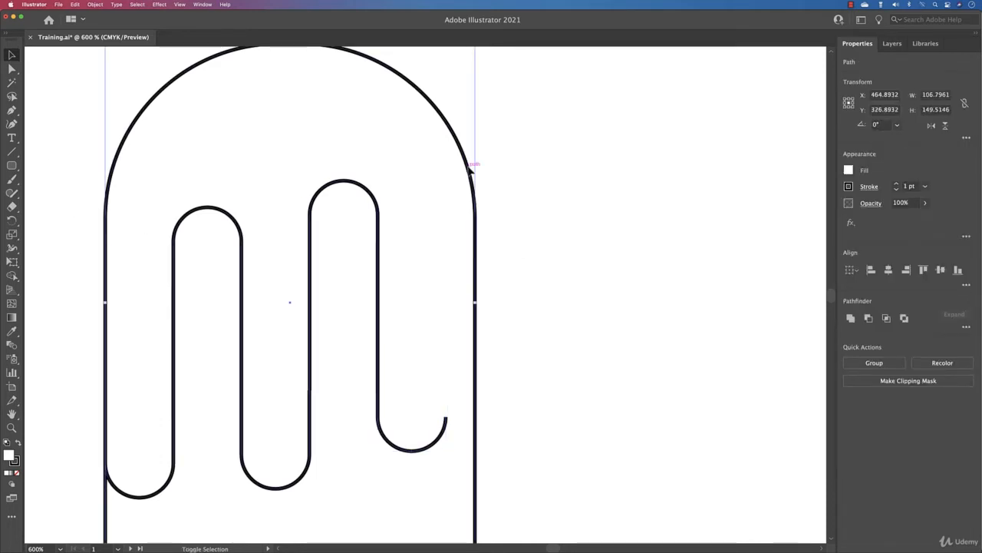
pyautogui.keyDown('shift'); pyautogui.click(474, 163); pyautogui.keyUp('shift')
pyautogui.moveTo(445, 341); pyautogui.dragTo(475, 343)
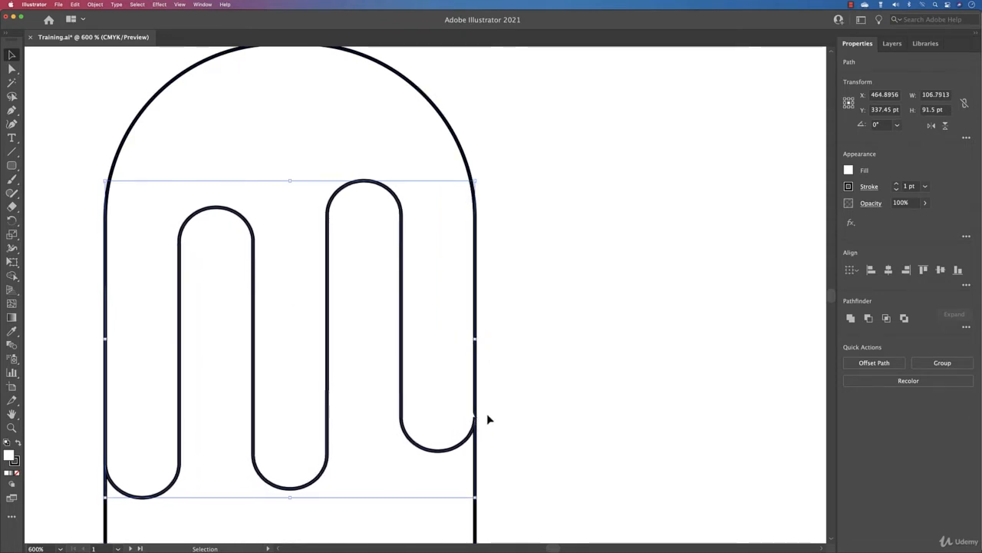
pyautogui.press('a')
pyautogui.press('super+minus')
pyautogui.press('super+minus')
pyautogui.press('super+minus')
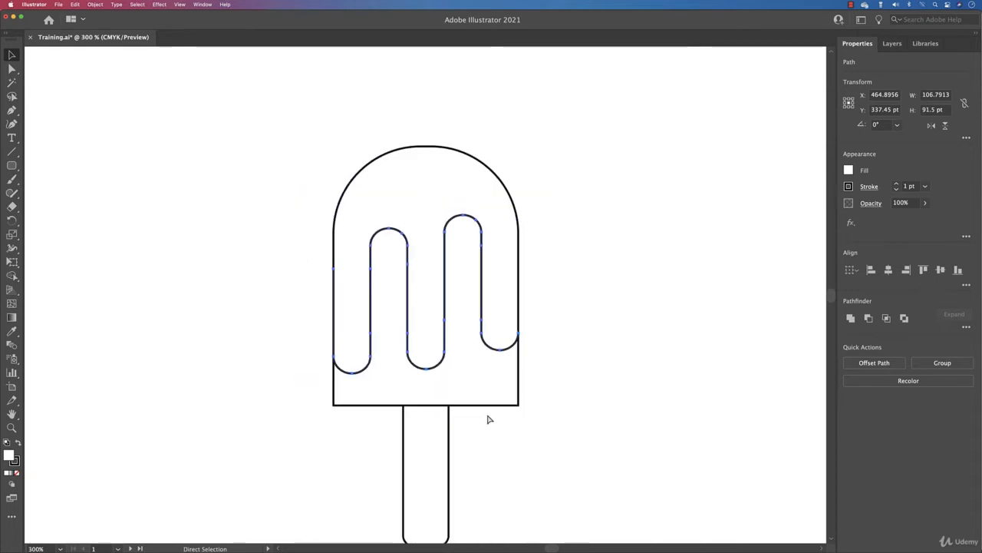
pyautogui.press('v')
pyautogui.press('super+minus')
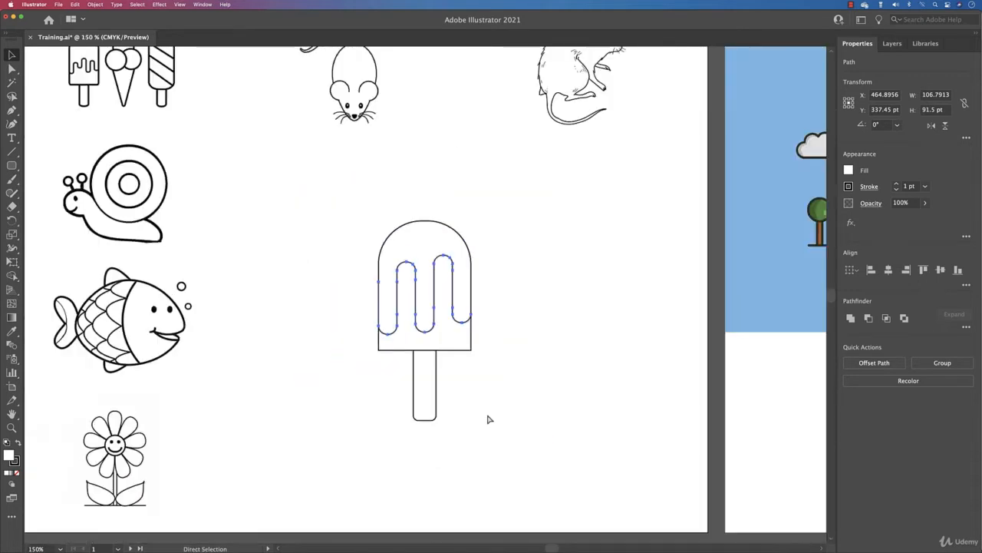
pyautogui.moveTo(268, 191); pyautogui.dragTo(315, 219)
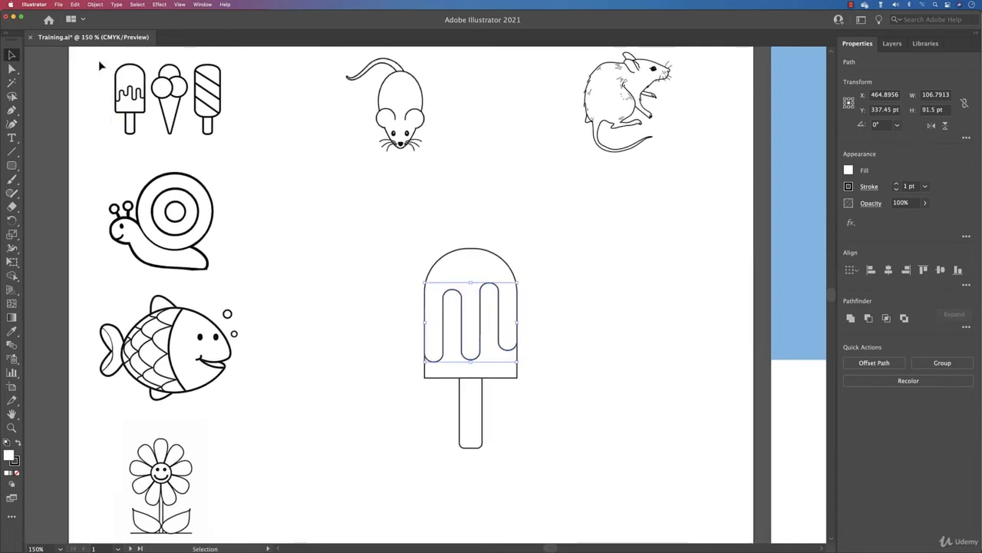
pyautogui.click(417, 327)
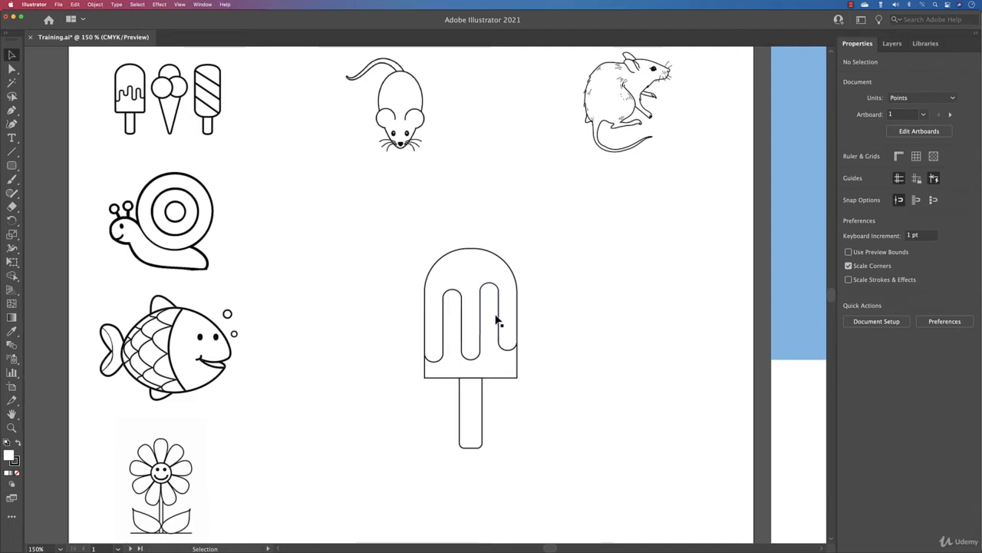
# Scale the complete popsicle down to a small size and place it to the right of the snail reference
pyautogui.moveTo(400, 237); pyautogui.dragTo(642, 505)
pyautogui.moveTo(518, 449); pyautogui.dragTo(336, 221)
# Draw a rectangle about 154 by 41 pt to the right of the snail reference and give it a 1 pt stroke
pyautogui.click(176, 98)
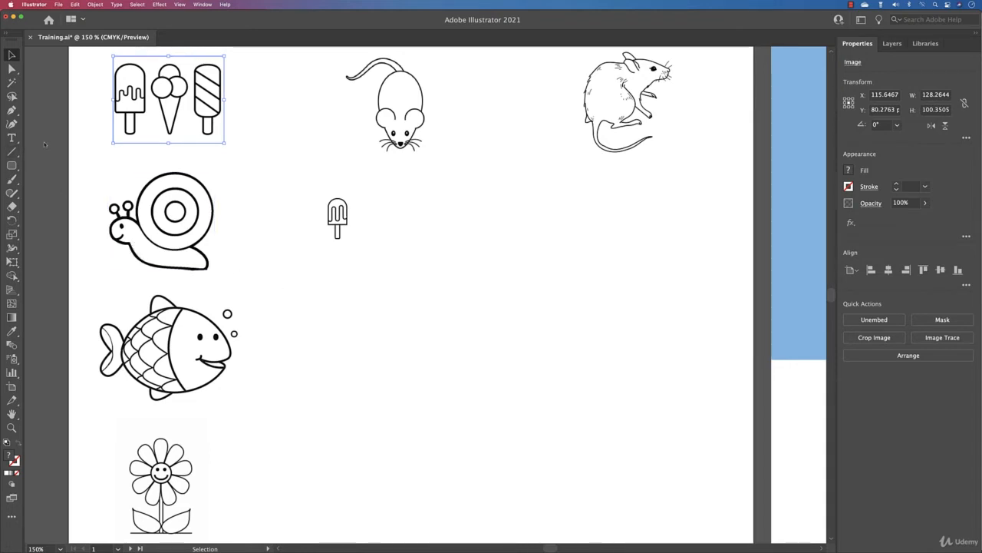
pyautogui.moveTo(11, 164); pyautogui.dragTo(62, 164)
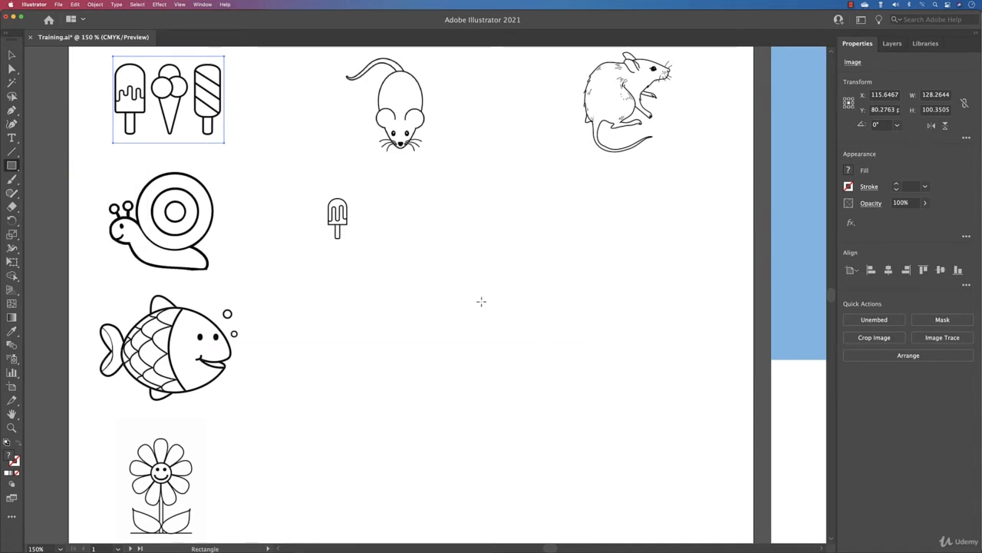
pyautogui.moveTo(414, 274); pyautogui.dragTo(549, 310)
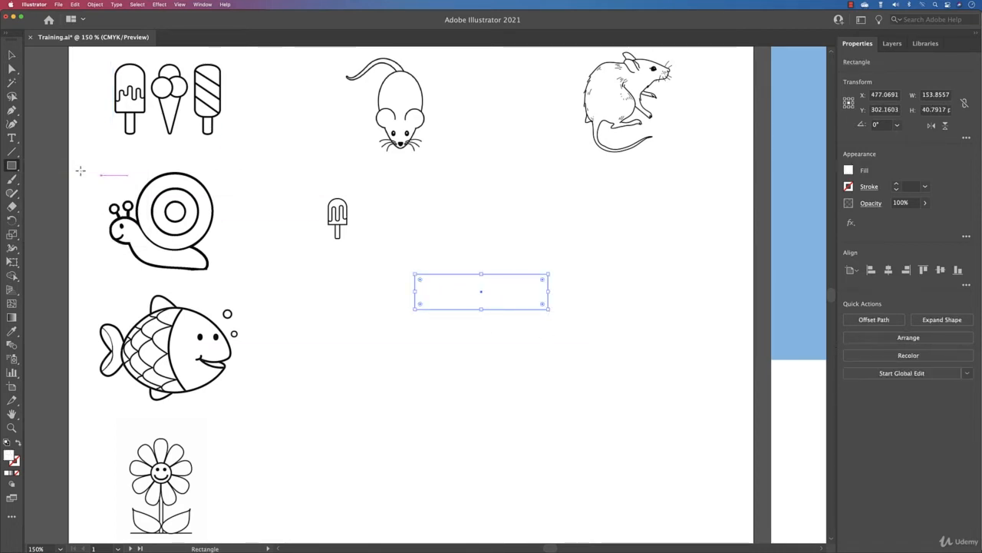
pyautogui.click(896, 184)
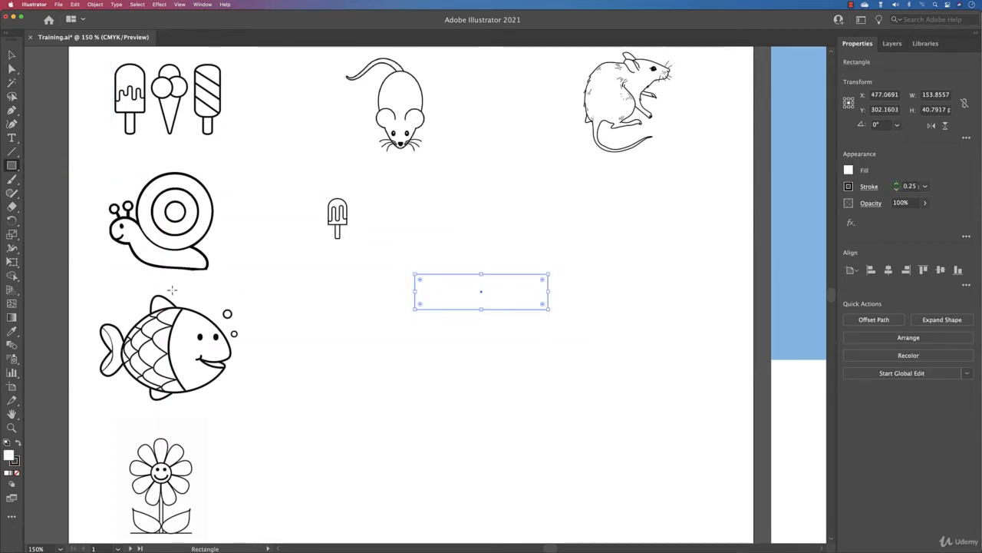
pyautogui.click(897, 184)
pyautogui.click(896, 184)
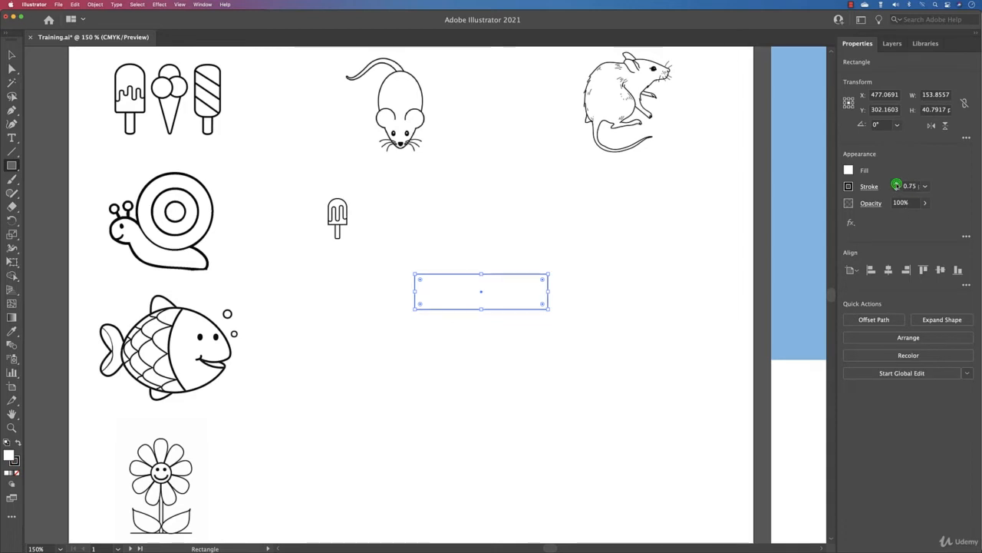
pyautogui.click(897, 183)
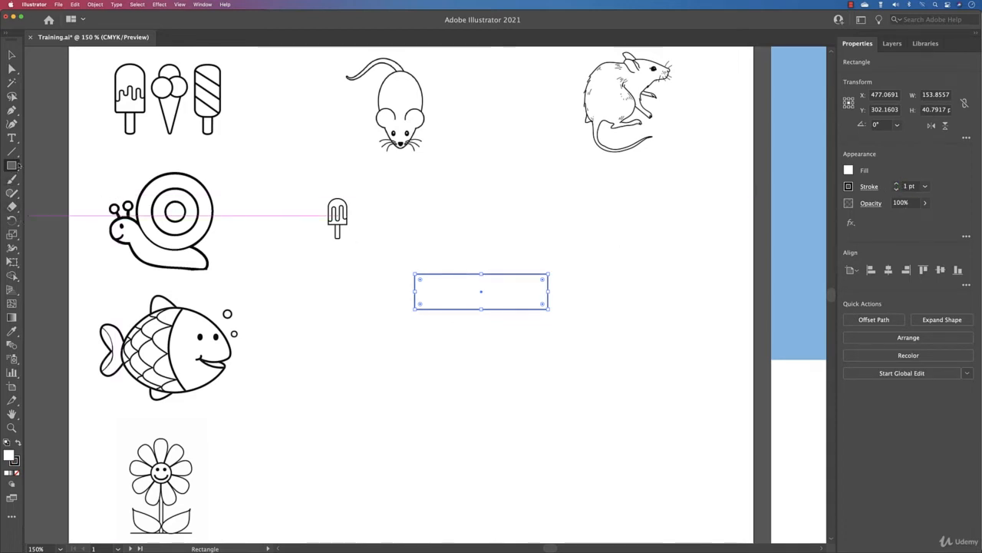
# Draw a circle about 49 pt wide overlapping the rectangle's upper-left corner as the snail's head
pyautogui.click(12, 165)
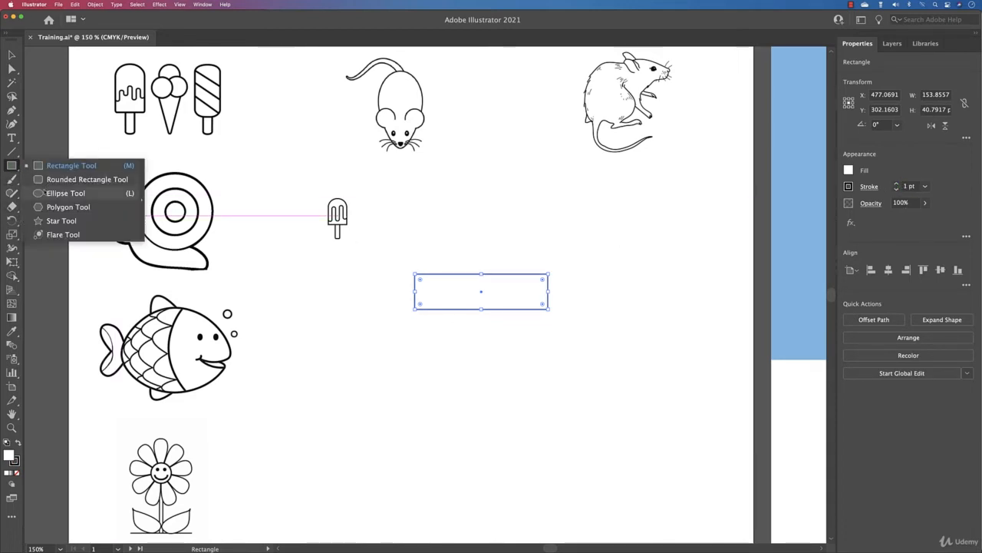
pyautogui.click(44, 194)
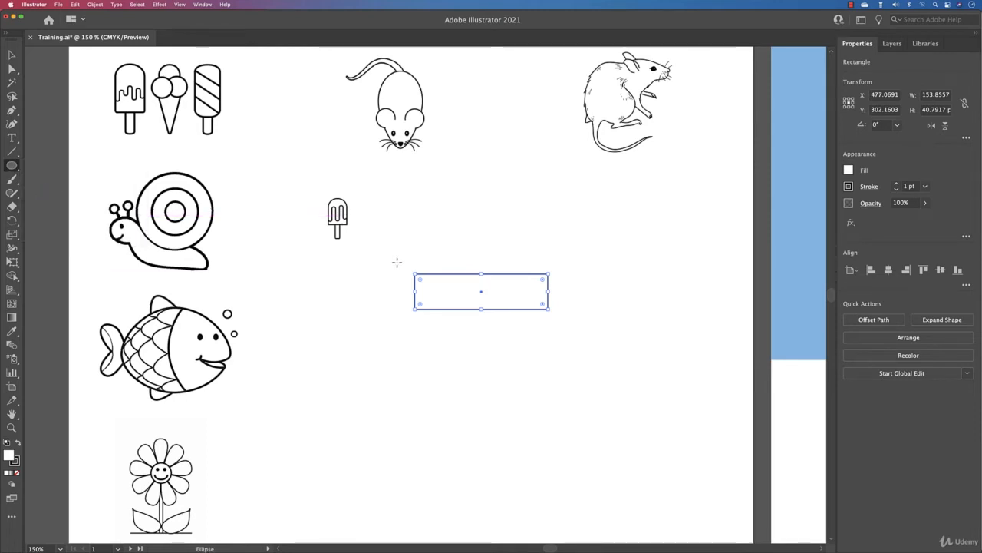
pyautogui.moveTo(396, 261)
pyautogui.mouseDown()
pyautogui.moveTo(453, 296)
pyautogui.moveTo(444, 307)
pyautogui.moveTo(439, 282)
pyautogui.moveTo(438, 291)
pyautogui.mouseUp()
pyautogui.press('v')
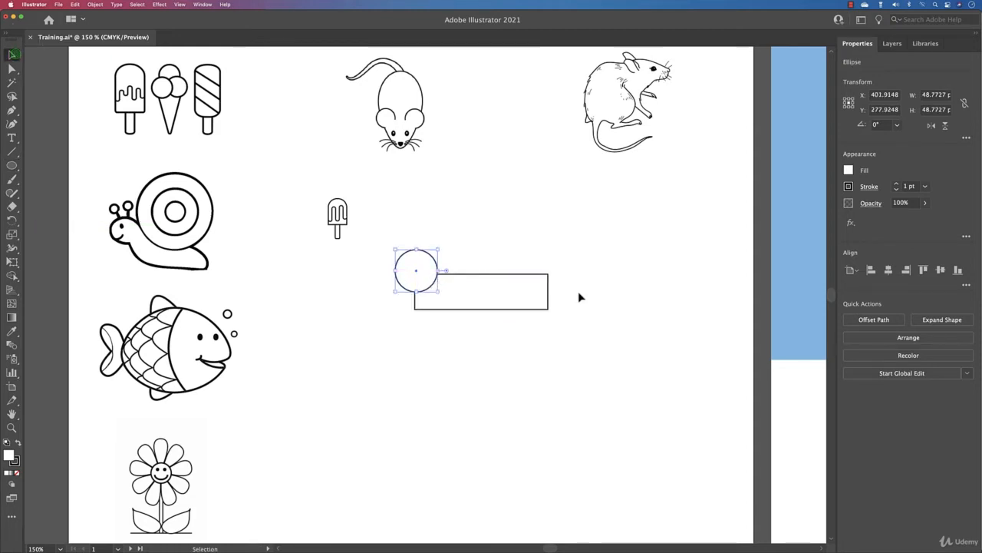
# Merge the head circle and the rectangle into one outline with the Shape Builder tool, and deselect it
pyautogui.click(546, 272)
pyautogui.moveTo(381, 236); pyautogui.dragTo(622, 353)
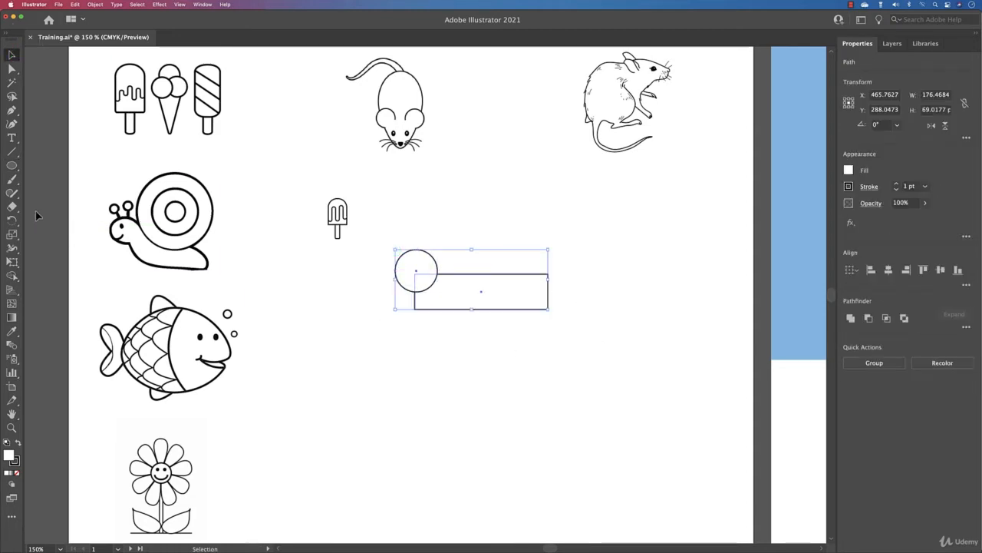
pyautogui.click(12, 274)
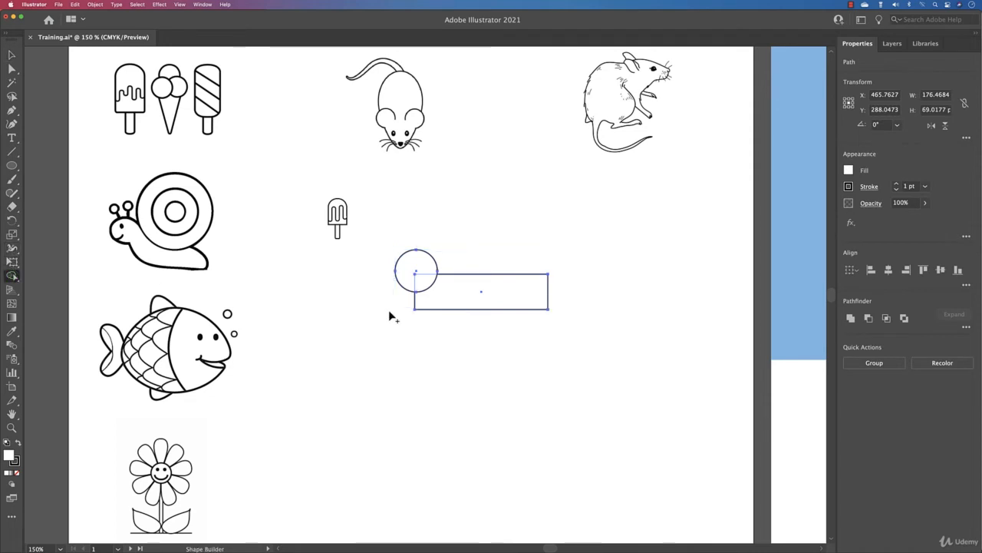
pyautogui.moveTo(415, 278); pyautogui.dragTo(439, 292)
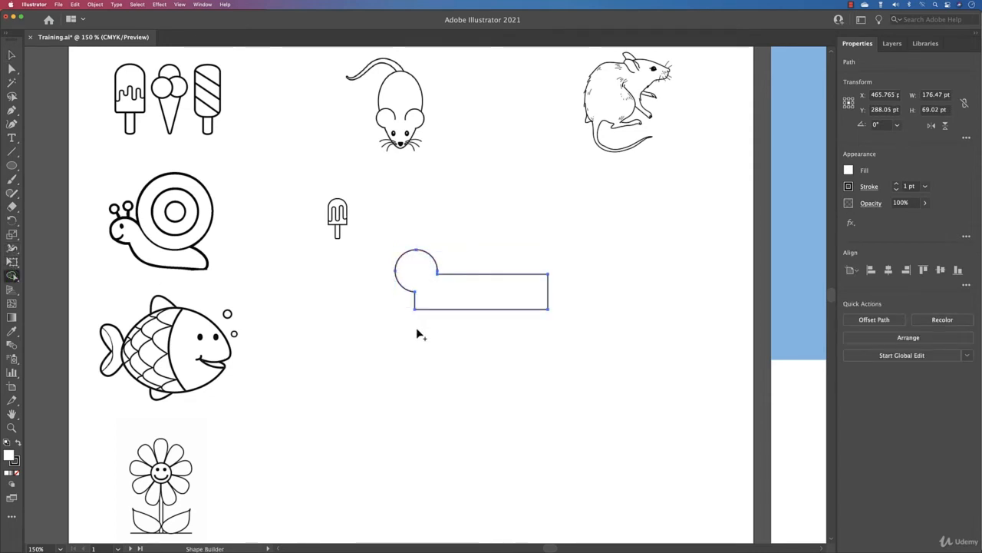
pyautogui.click(11, 54)
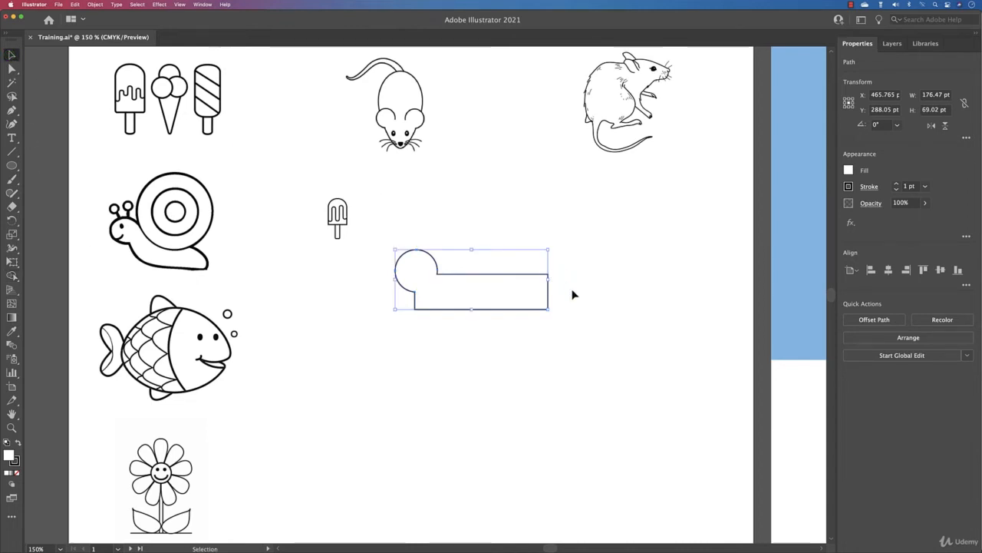
pyautogui.click(573, 294)
# Convert the snail body's two right corner points to smooth and shift them inward to shape a rounded tail end
pyautogui.click(11, 68)
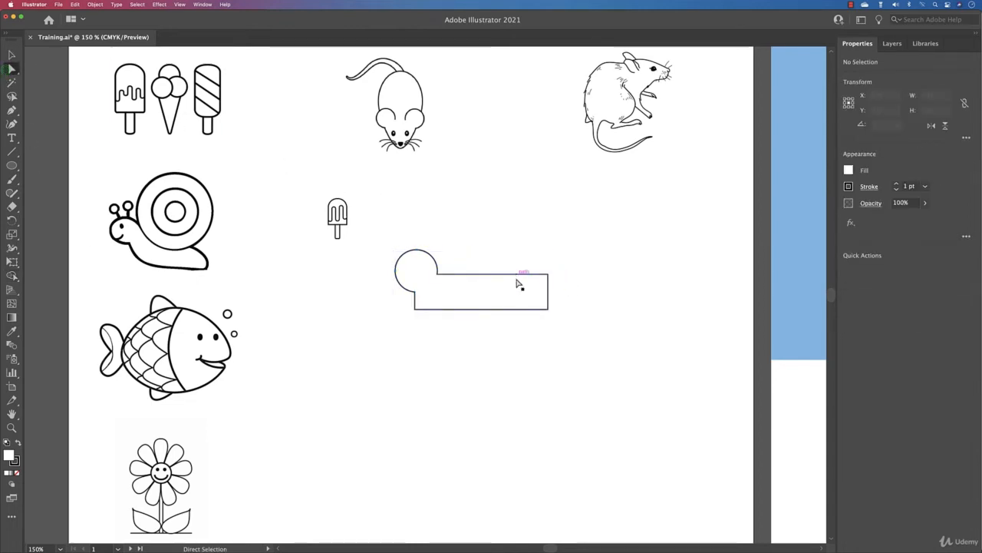
pyautogui.click(549, 274)
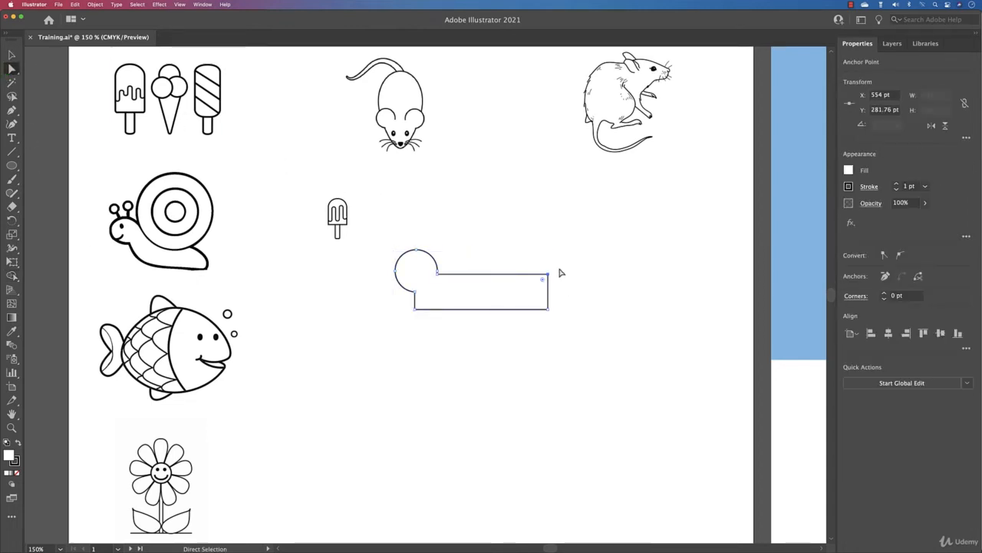
pyautogui.click(901, 257)
pyautogui.click(548, 309)
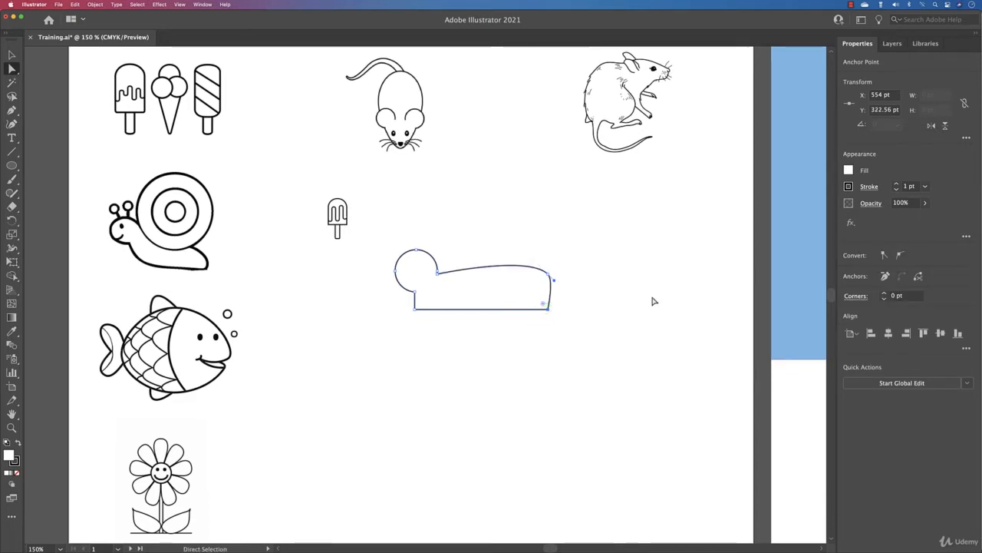
pyautogui.moveTo(549, 280); pyautogui.dragTo(536, 308)
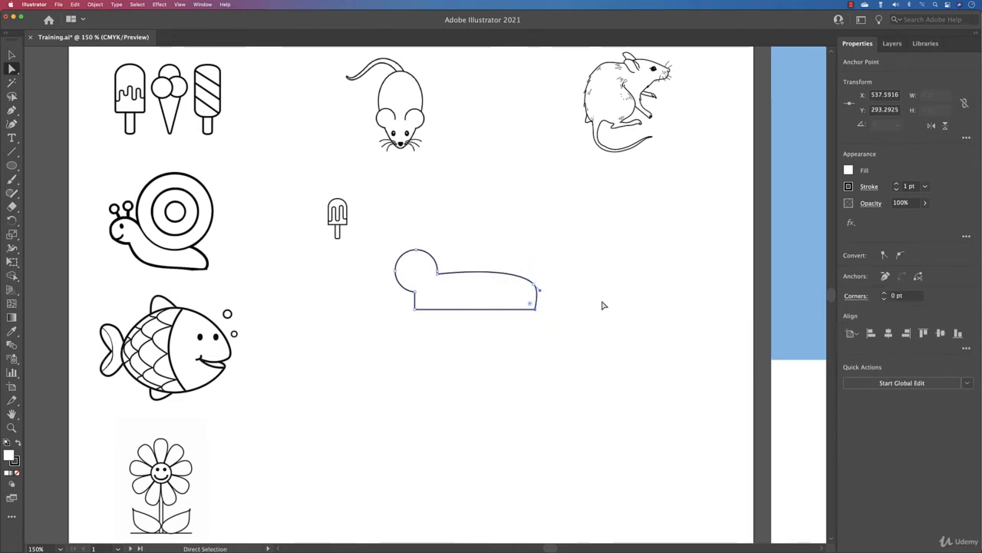
pyautogui.click(900, 255)
pyautogui.moveTo(512, 330); pyautogui.dragTo(503, 317)
# Try removing the anchor point at the body's lower-left corner, and undo the removal
pyautogui.click(415, 309)
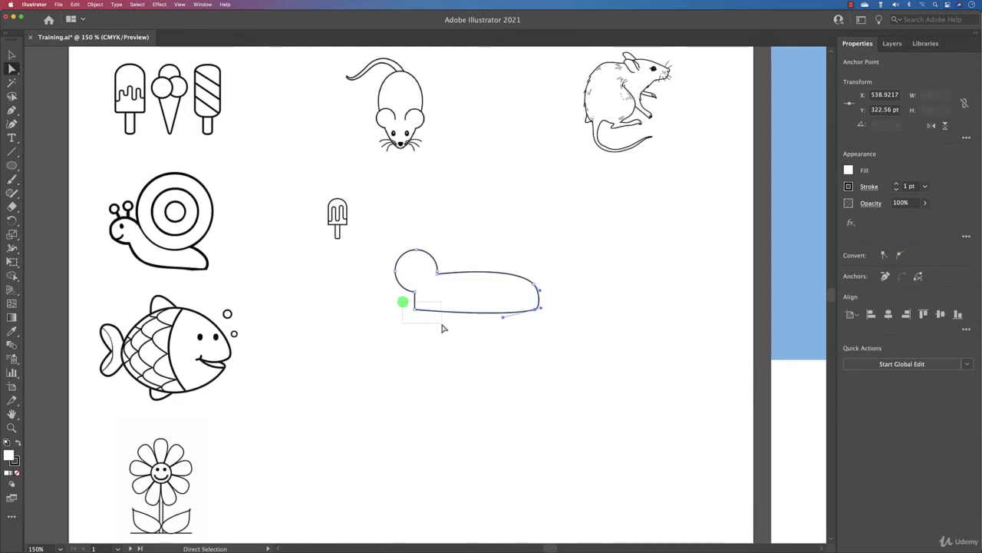
pyautogui.click(886, 276)
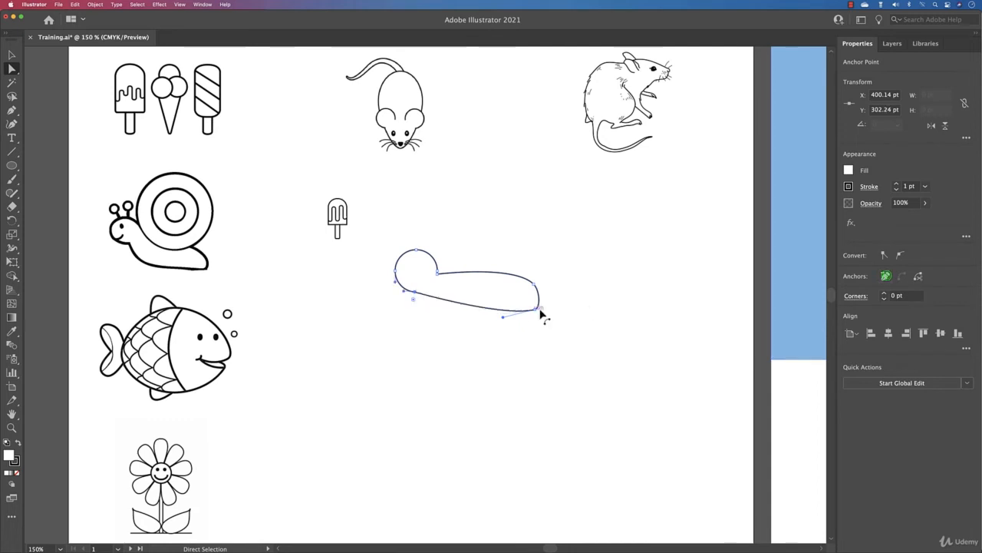
pyautogui.press('super+z')
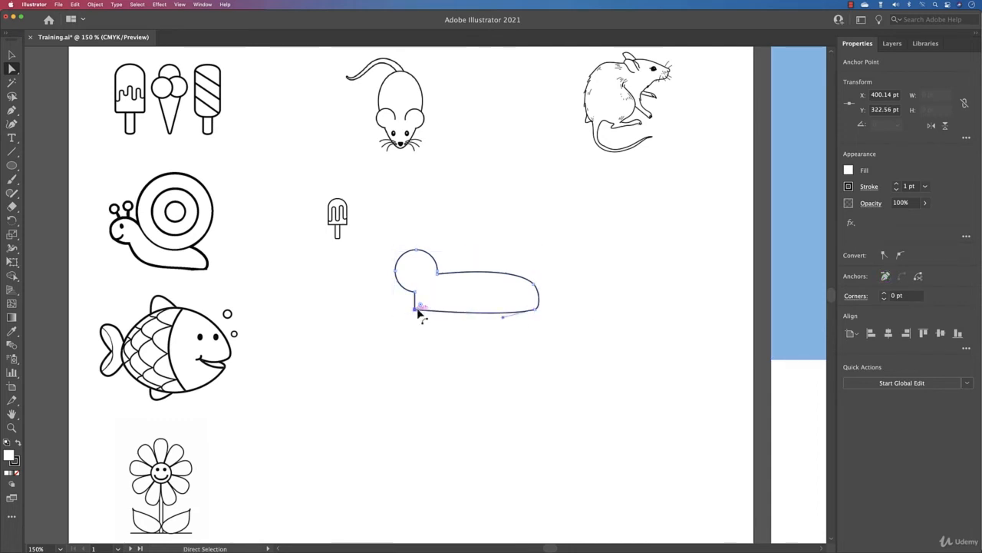
# Convert the body's lower-left corner point to smooth, move it inward, and adjust the head's anchor points into a rounder snail head
pyautogui.click(904, 257)
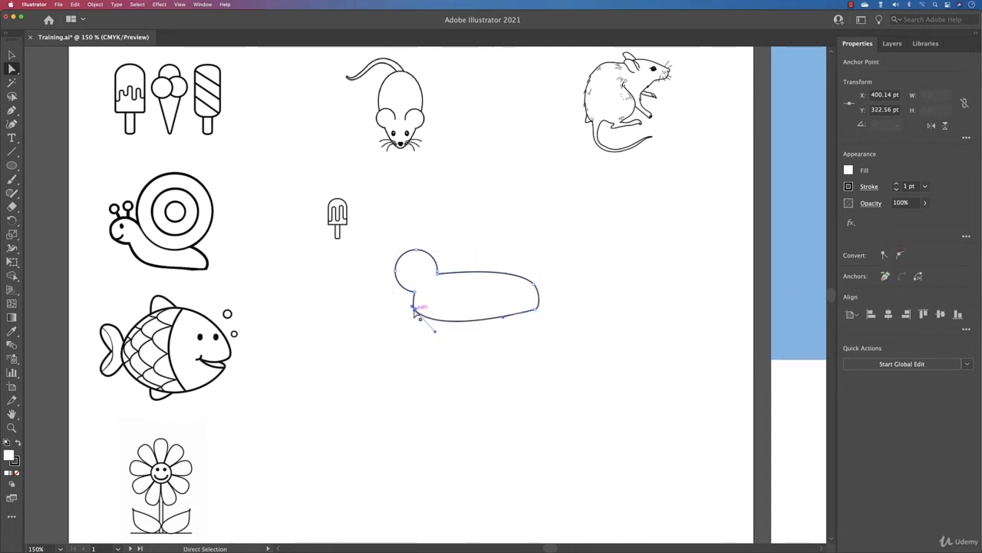
pyautogui.moveTo(412, 315); pyautogui.dragTo(455, 320)
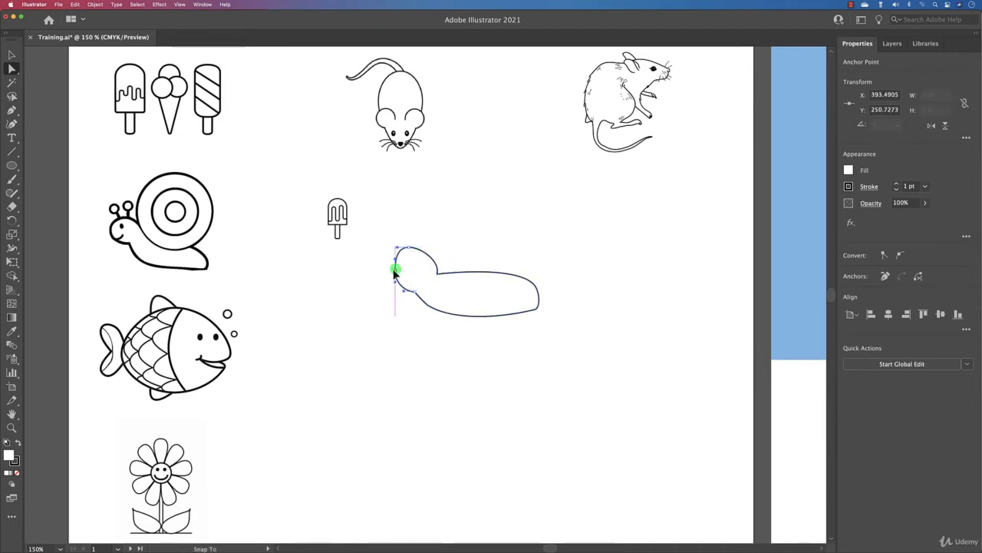
pyautogui.moveTo(397, 270); pyautogui.dragTo(415, 292)
pyautogui.click(445, 247)
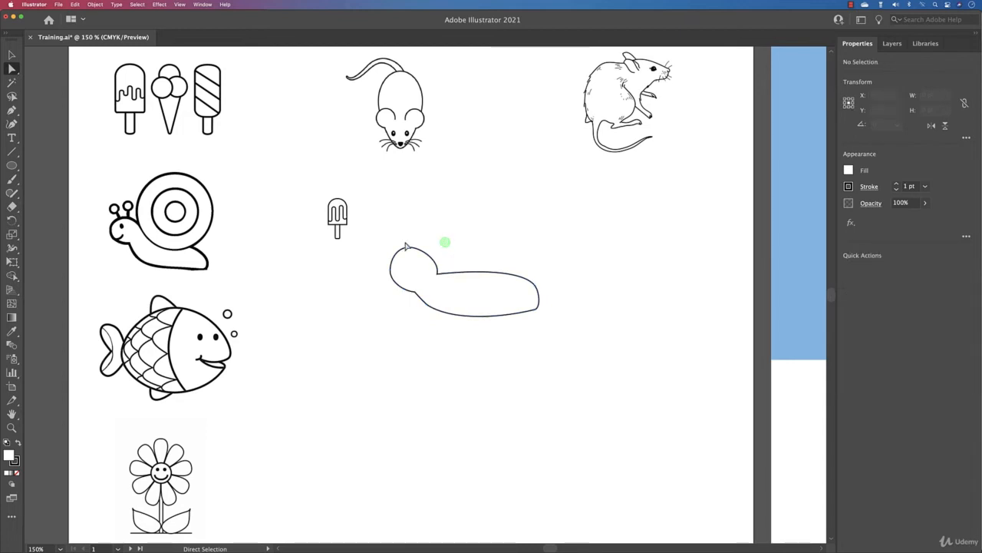
# Draw a circle about 91 pt wide as the shell and position it on top of the snail's body
pyautogui.click(10, 166)
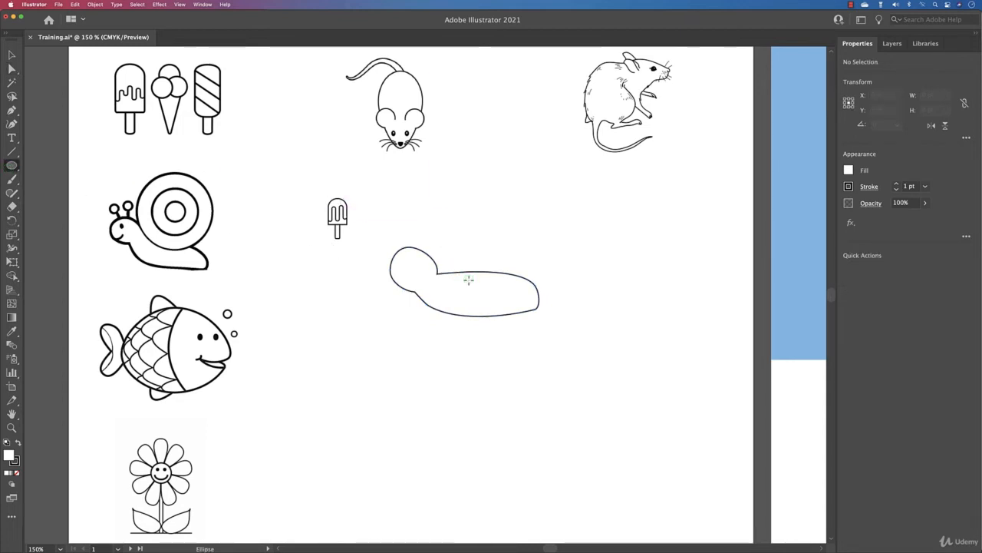
pyautogui.moveTo(468, 279); pyautogui.dragTo(467, 258)
pyautogui.moveTo(502, 219)
pyautogui.mouseDown()
pyautogui.moveTo(523, 208)
pyautogui.moveTo(511, 209)
pyautogui.mouseUp()
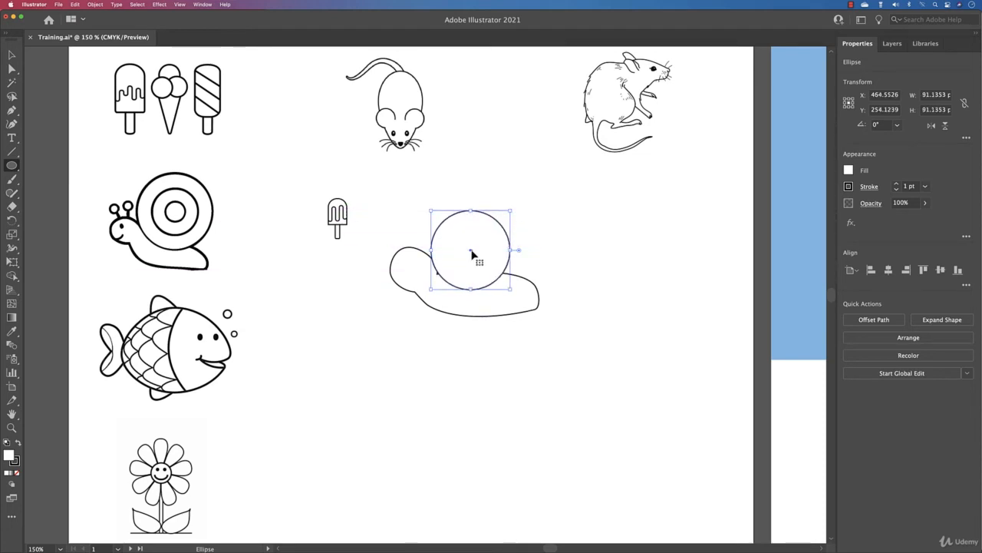
pyautogui.moveTo(472, 256); pyautogui.dragTo(469, 258)
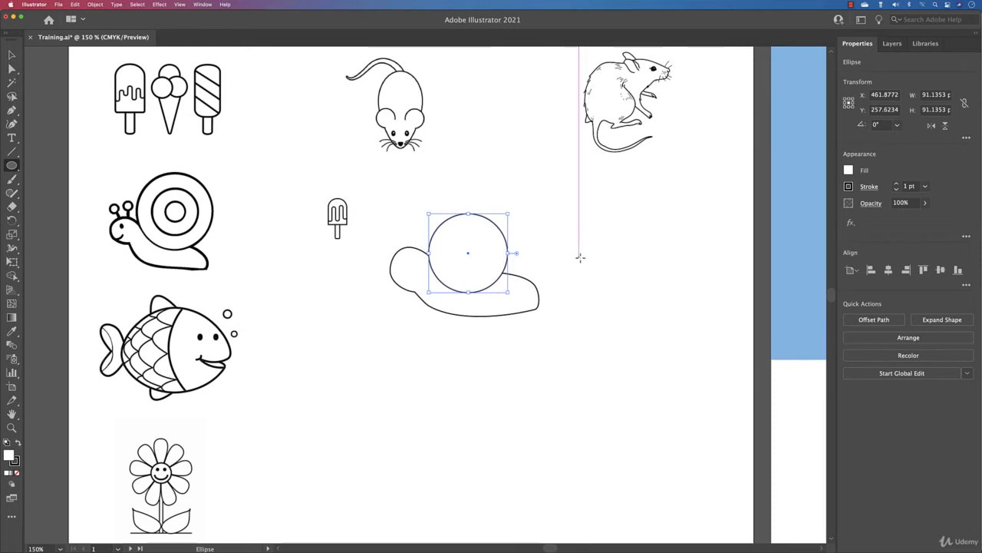
# Duplicate the shell circle in place and scale the copies into two smaller concentric circles, the innermost about 40 pt wide
pyautogui.click(12, 55)
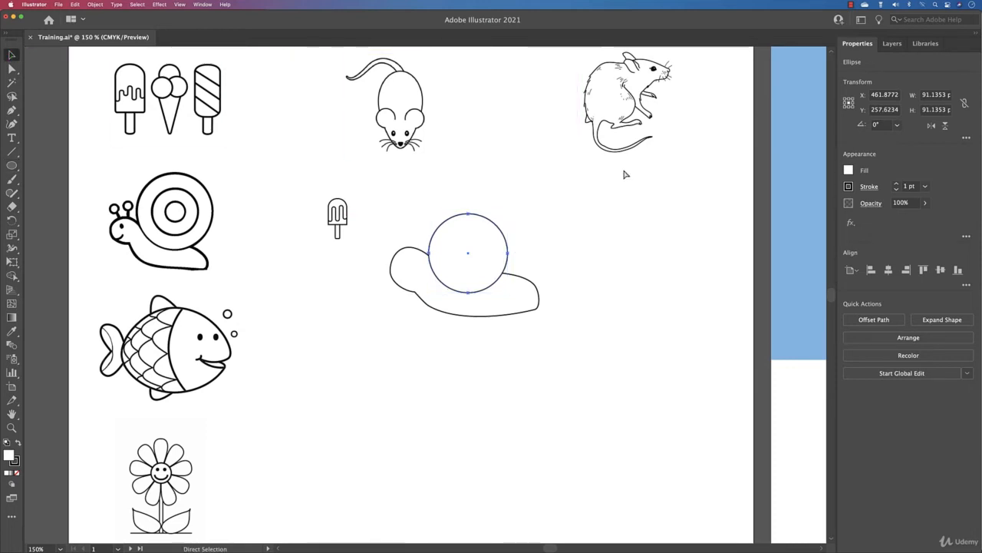
pyautogui.press('super+c')
pyautogui.press('super+f')
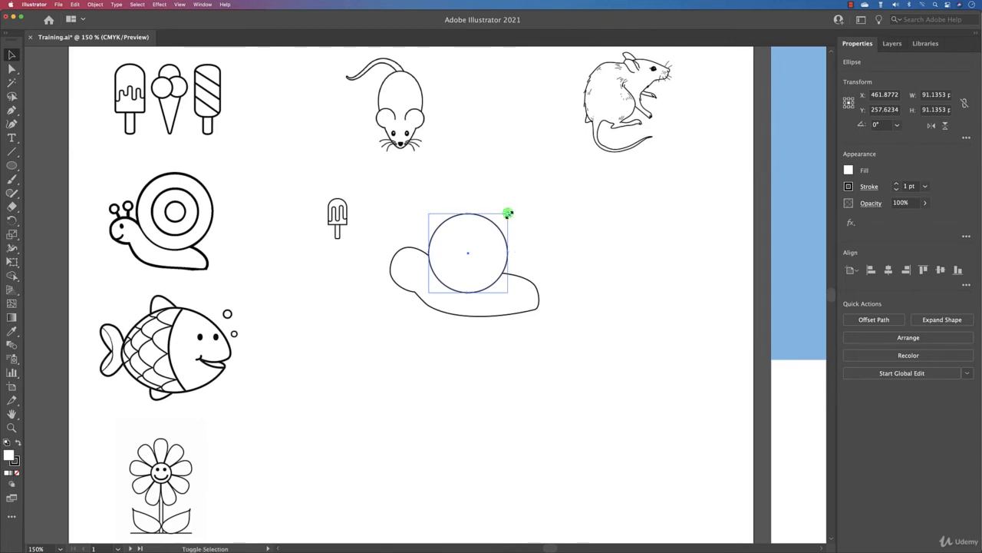
pyautogui.moveTo(508, 214); pyautogui.dragTo(486, 239)
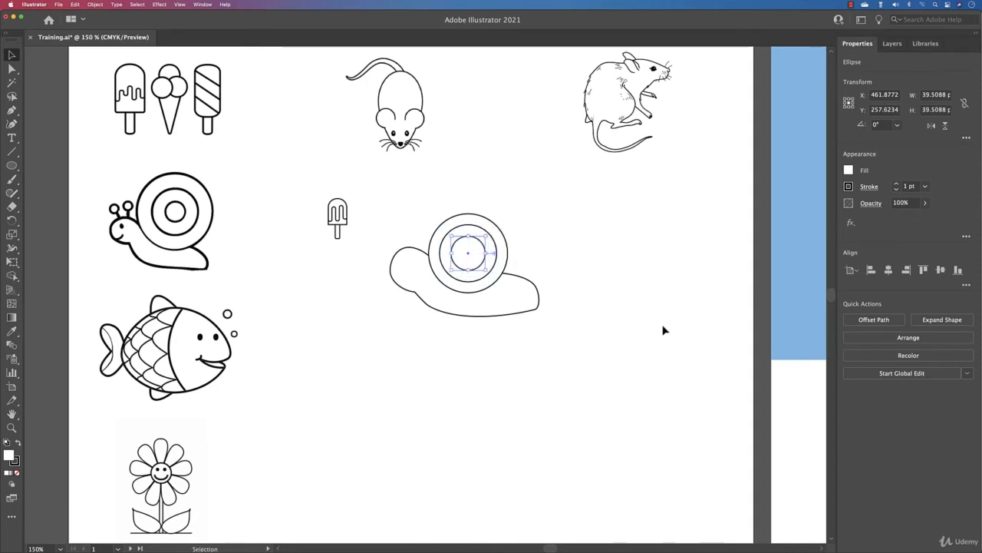
pyautogui.click(637, 323)
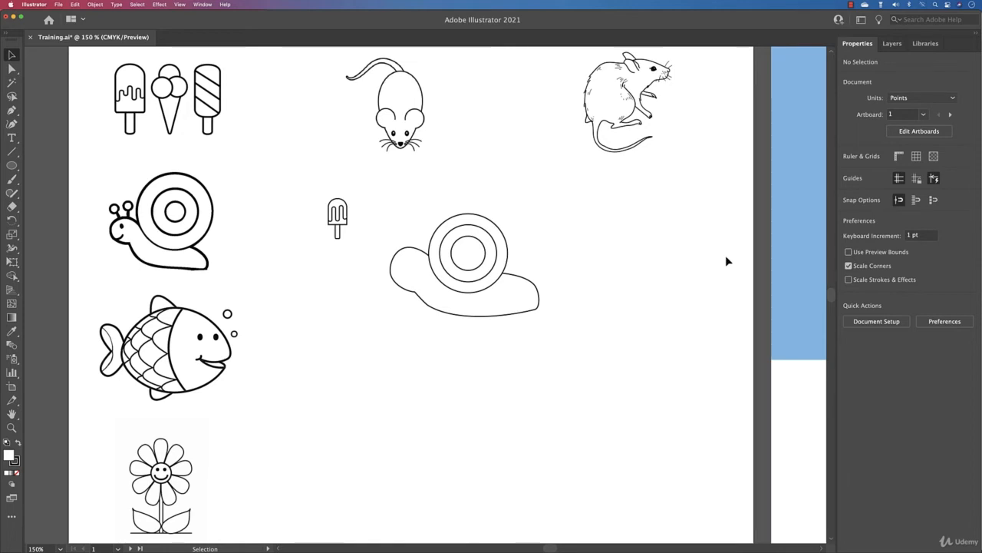
# Draw a rectangle about 170 by 23 pt in the empty area to the right of the house illustration
pyautogui.press('space')
pyautogui.click(687, 291)
pyautogui.moveTo(688, 291); pyautogui.dragTo(148, 289)
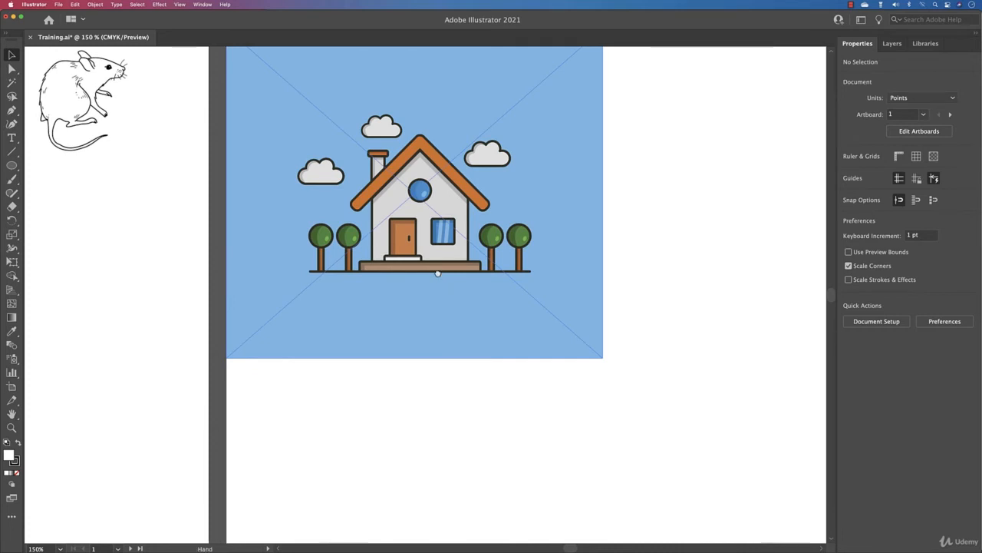
pyautogui.moveTo(436, 274); pyautogui.dragTo(314, 277)
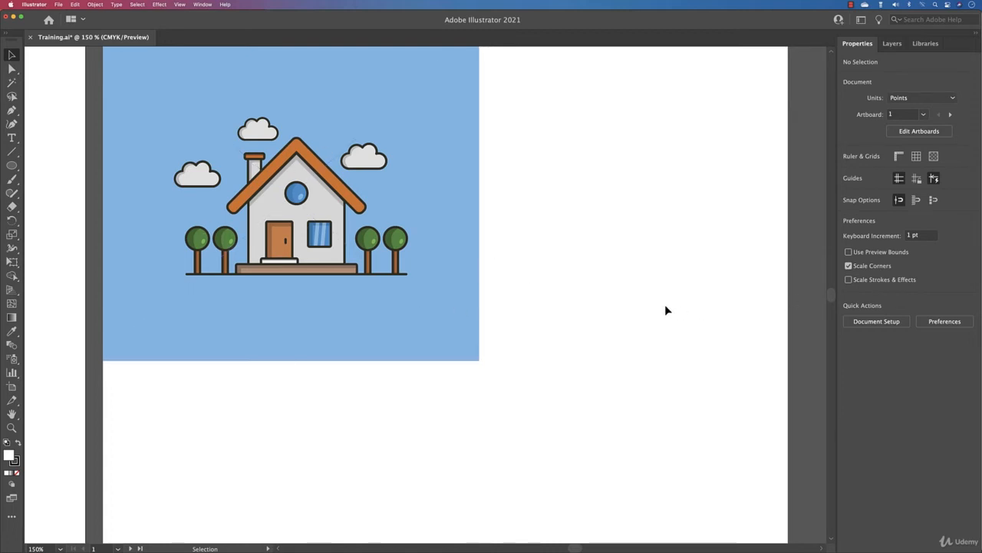
pyautogui.click(15, 164)
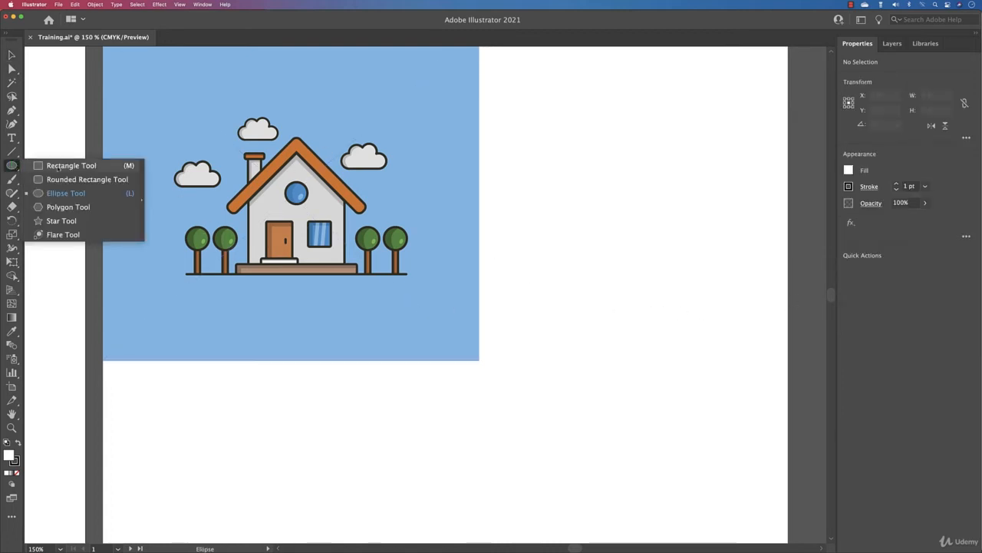
pyautogui.click(56, 165)
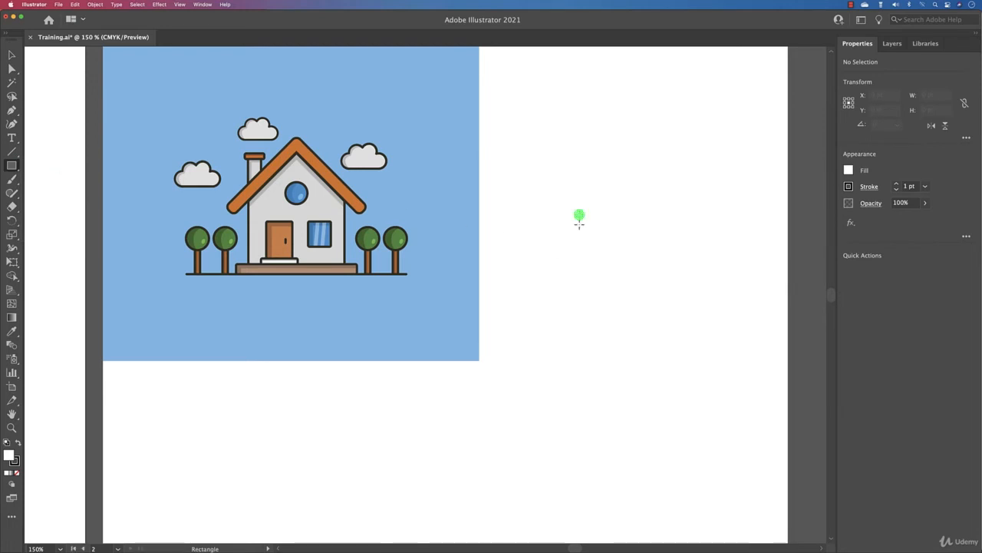
pyautogui.moveTo(578, 214); pyautogui.dragTo(727, 234)
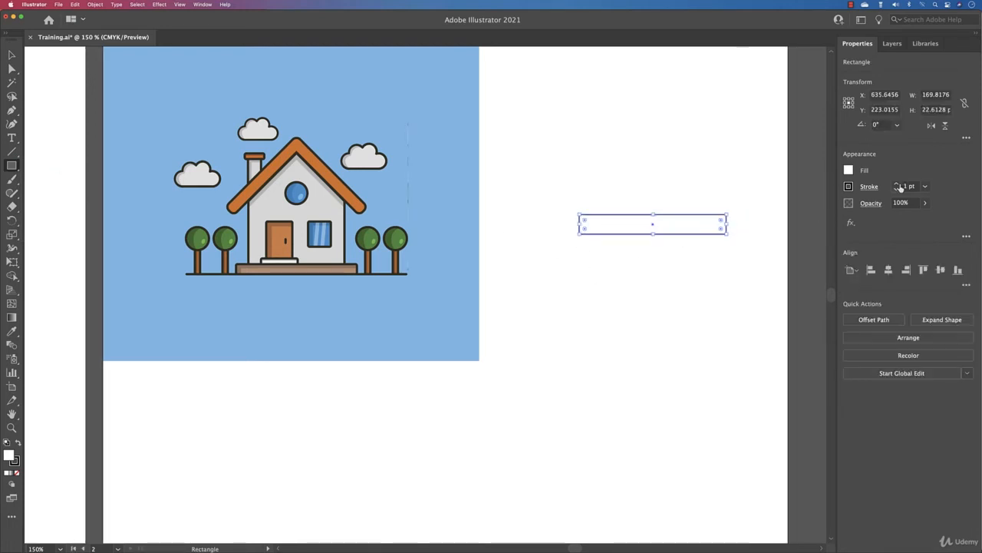
# Rotate the rectangle to 45° and move it closer to the house illustration
pyautogui.click(881, 125)
pyautogui.write('45')
pyautogui.press('Return')
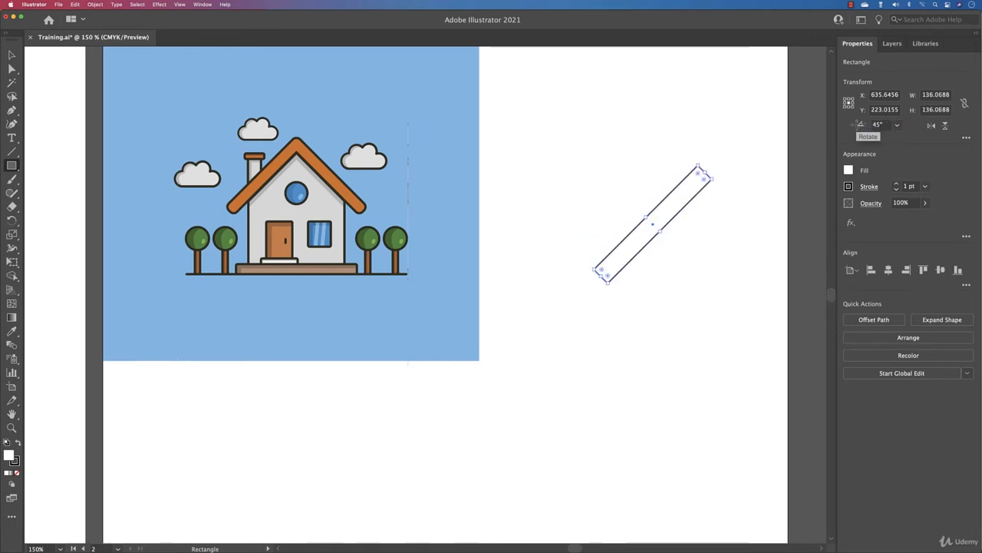
pyautogui.click(12, 55)
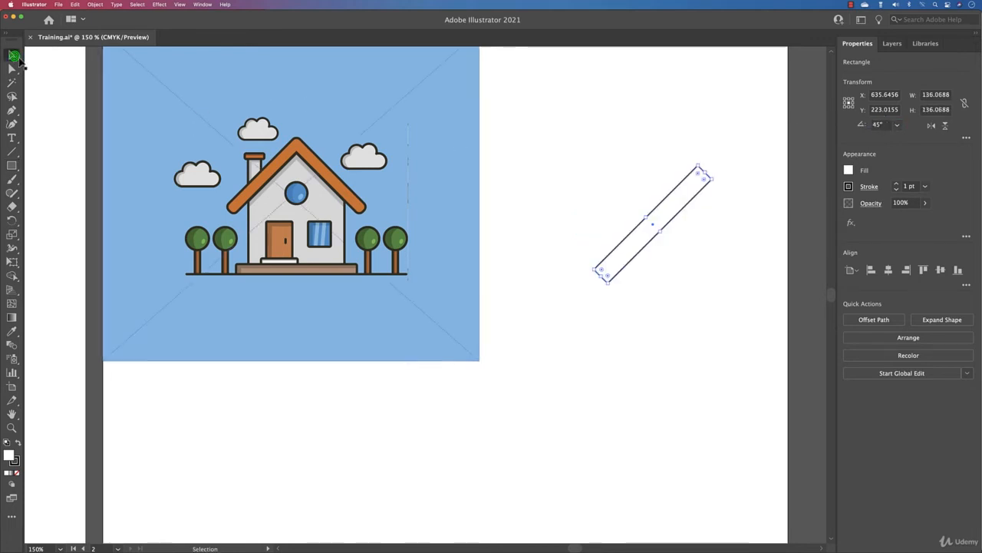
pyautogui.click(651, 224)
pyautogui.moveTo(651, 224); pyautogui.dragTo(583, 231)
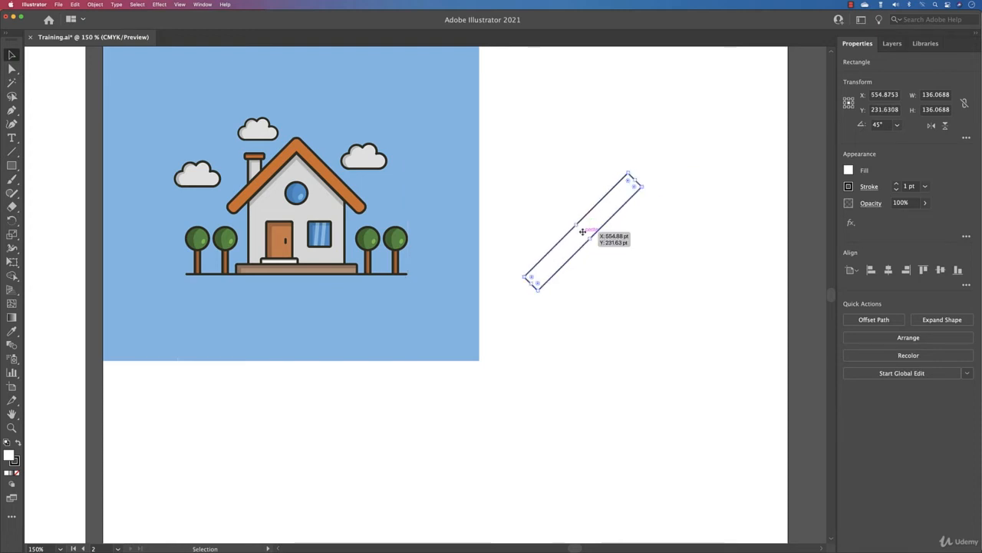
# Place a horizontally mirrored copy of the bar to form a roof peak and merge both bars with Shape Builder
pyautogui.click(931, 125)
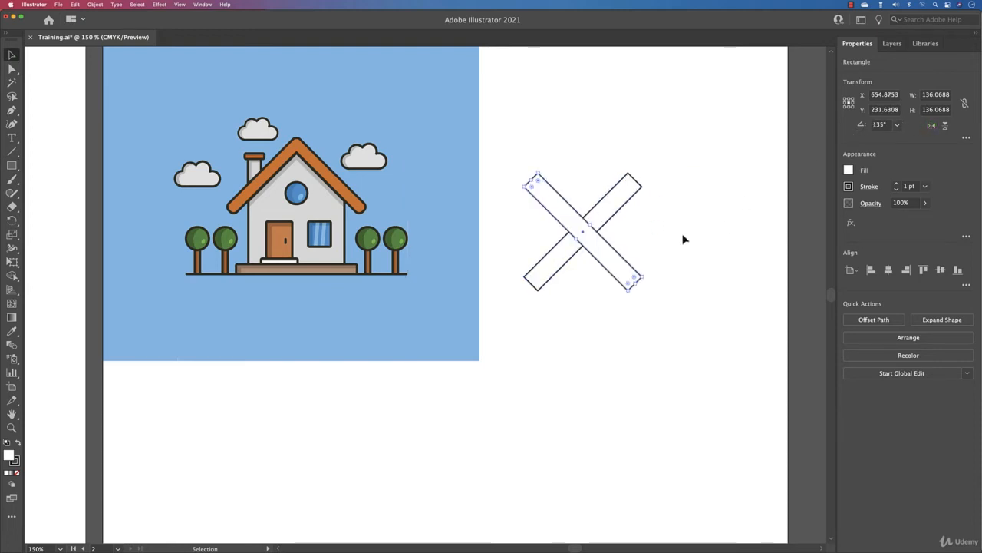
pyautogui.moveTo(583, 231); pyautogui.dragTo(673, 237)
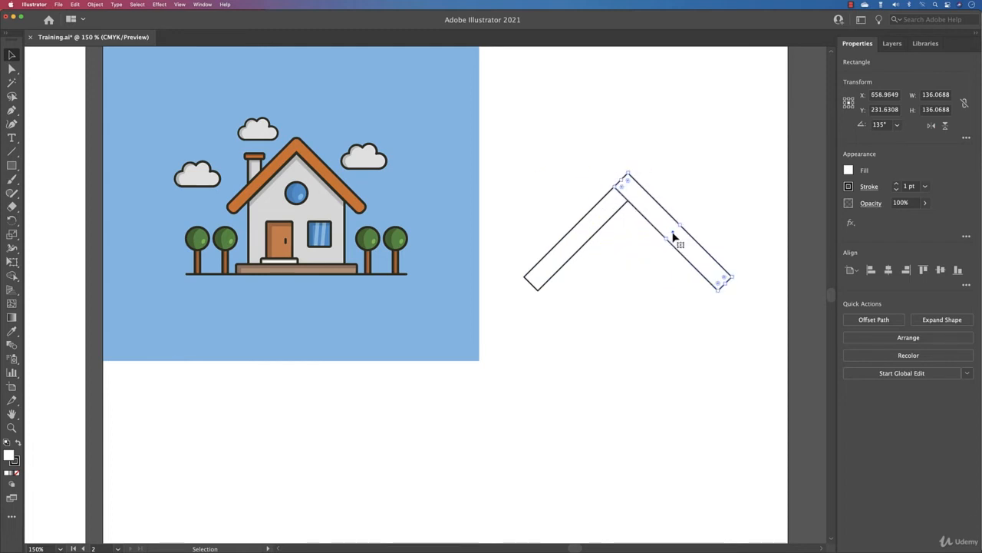
pyautogui.moveTo(579, 159); pyautogui.dragTo(622, 258)
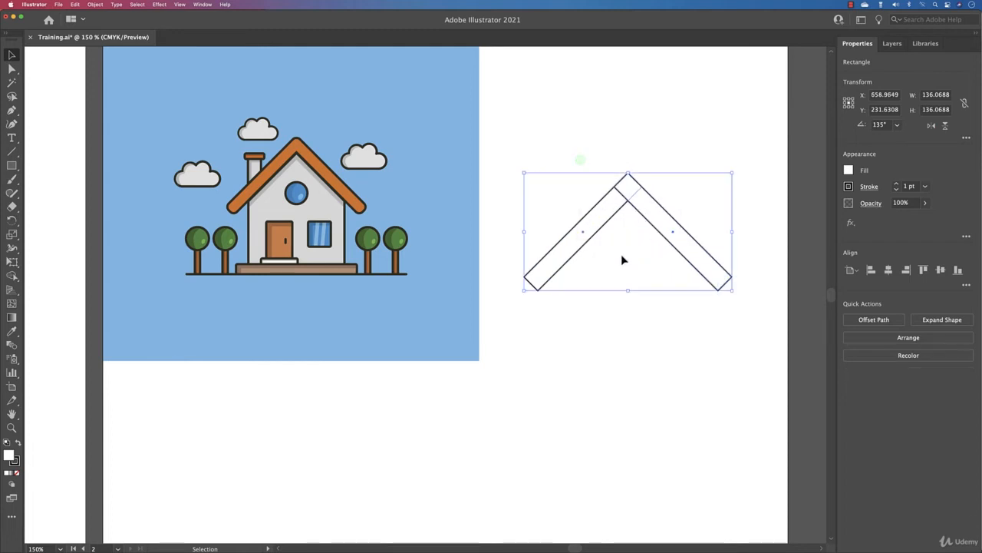
pyautogui.click(12, 275)
pyautogui.moveTo(606, 215)
pyautogui.mouseDown()
pyautogui.moveTo(624, 197)
pyautogui.moveTo(641, 209)
pyautogui.mouseUp()
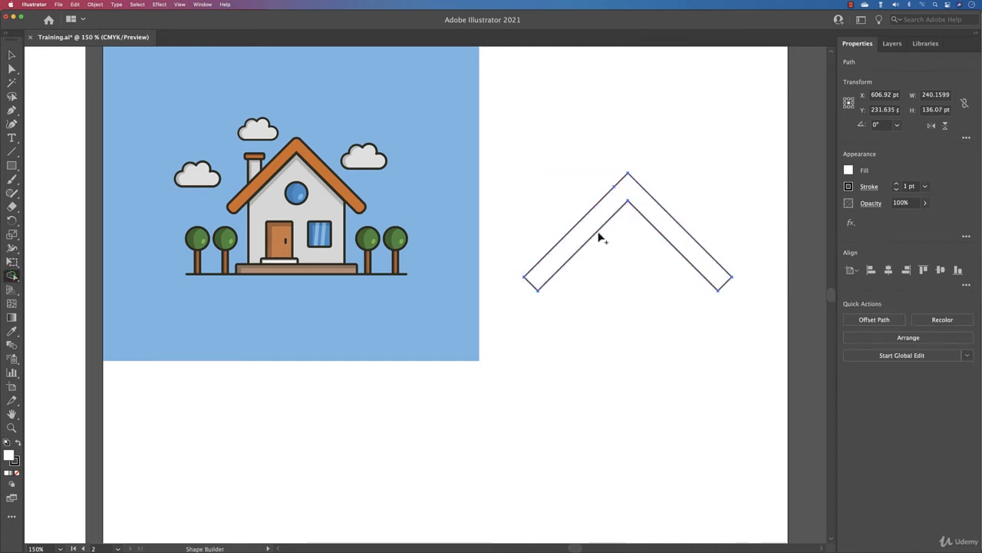
# Round the outer corner at the roof's peak to a radius of about 16 pt
pyautogui.press('a')
pyautogui.click(645, 166)
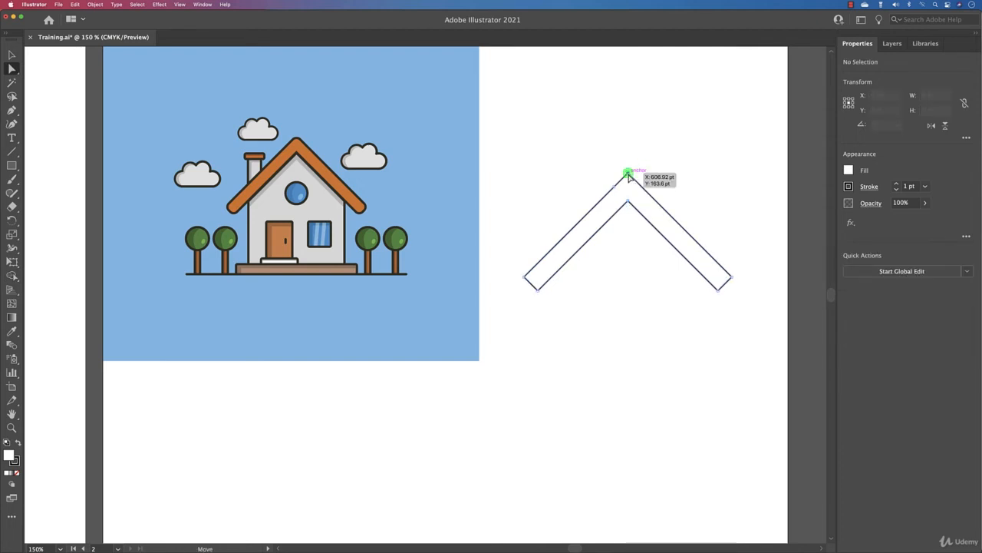
pyautogui.click(628, 175)
pyautogui.moveTo(629, 184); pyautogui.dragTo(631, 198)
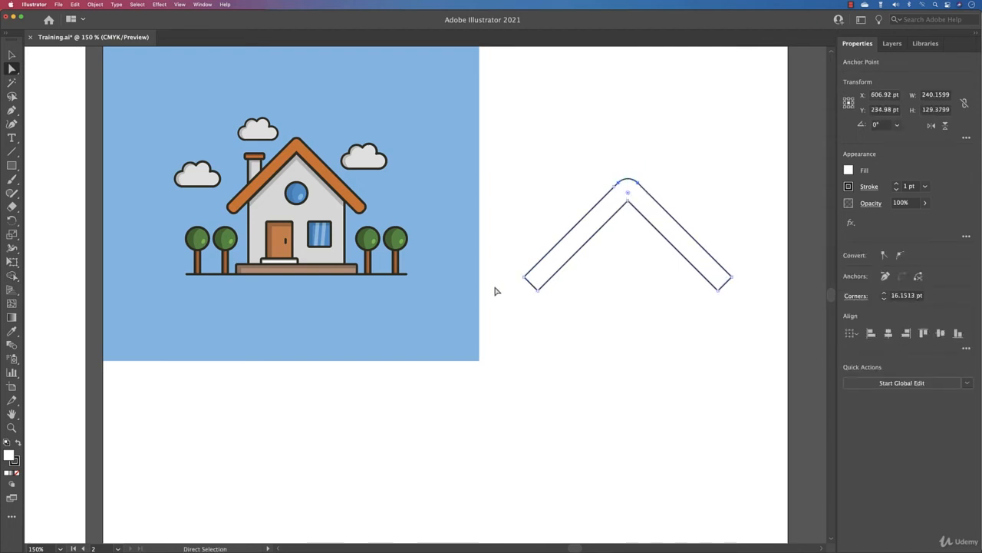
# Try to round the corners of the roof's lower-left end separately, and undo that rounding
pyautogui.moveTo(506, 271); pyautogui.dragTo(581, 329)
pyautogui.moveTo(539, 289); pyautogui.dragTo(531, 280)
pyautogui.moveTo(752, 263); pyautogui.dragTo(698, 301)
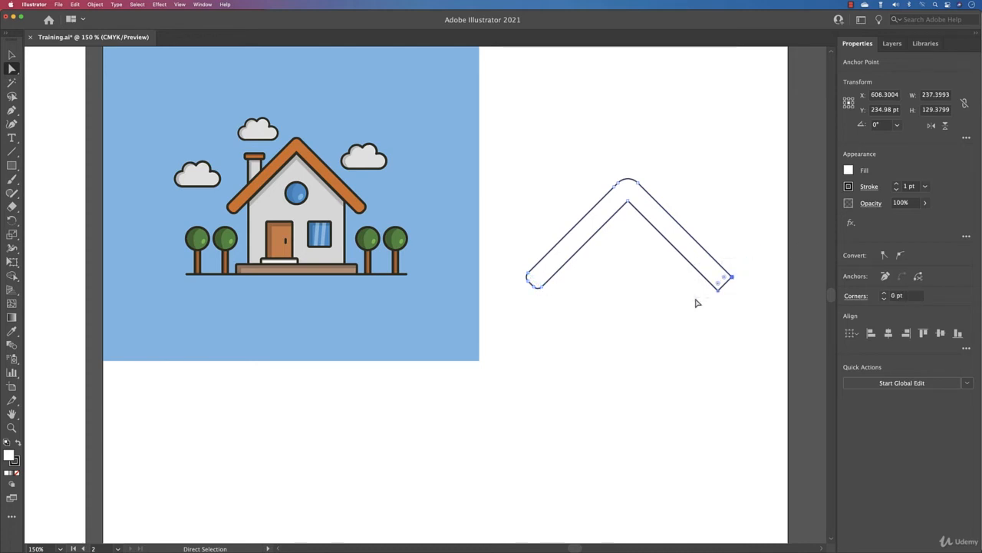
pyautogui.press('super+z')
# Round the corners of both lower ends of the roof together by the same amount, and deselect it
pyautogui.moveTo(516, 260); pyautogui.dragTo(773, 325)
pyautogui.click(724, 278)
pyautogui.moveTo(725, 278); pyautogui.dragTo(729, 281)
pyautogui.click(717, 349)
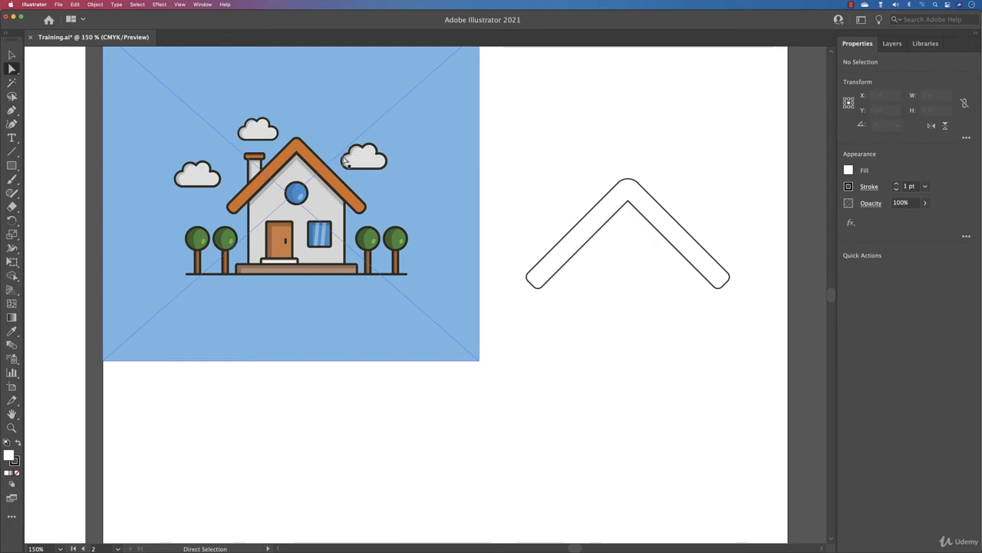
# Draw a fully rounded rectangle about 176 by 61 pt above the roof and overlap three circles about 60 pt wide along its upper edge
pyautogui.click(10, 164)
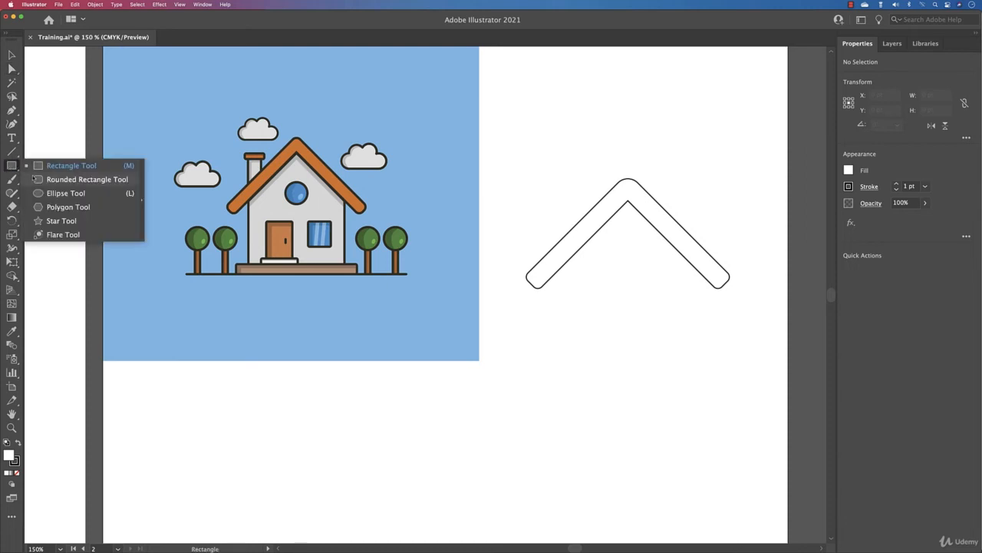
pyautogui.click(77, 179)
pyautogui.moveTo(540, 113); pyautogui.dragTo(692, 163)
pyautogui.moveTo(682, 125); pyautogui.dragTo(649, 130)
pyautogui.moveTo(18, 164); pyautogui.dragTo(51, 191)
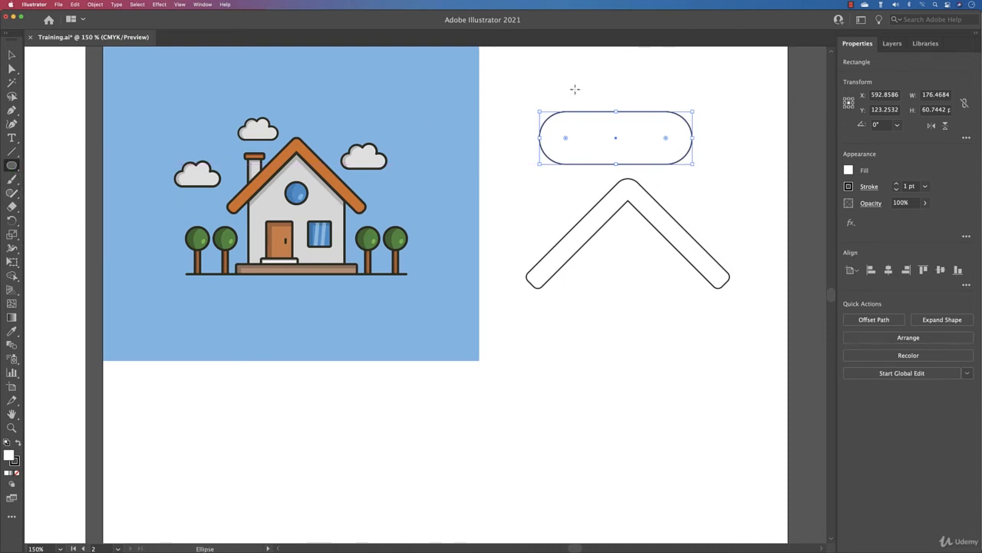
pyautogui.moveTo(558, 93); pyautogui.dragTo(661, 116)
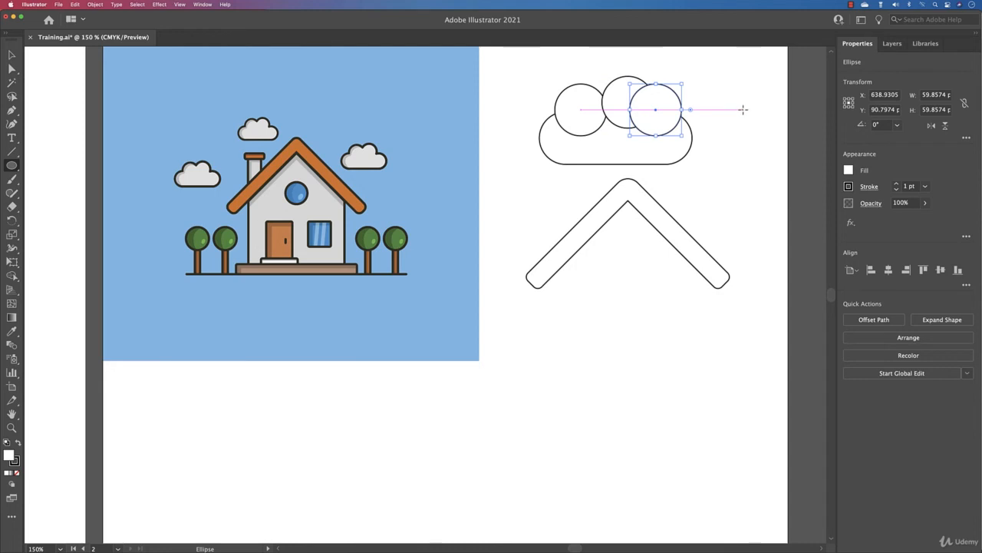
# Merge the rounded rectangle and the three circles into one cloud outline with Shape Builder, and deselect it
pyautogui.press('v')
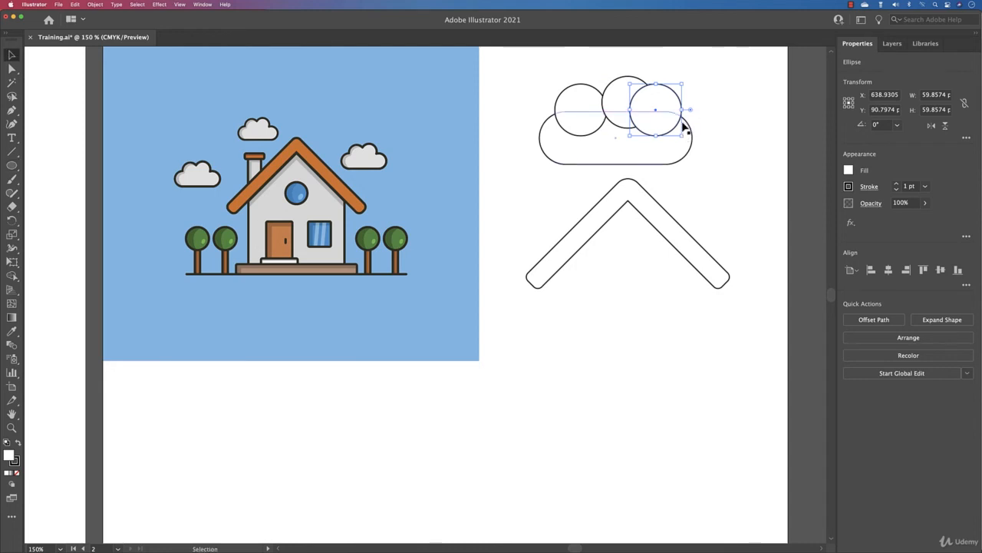
pyautogui.moveTo(535, 86); pyautogui.dragTo(702, 165)
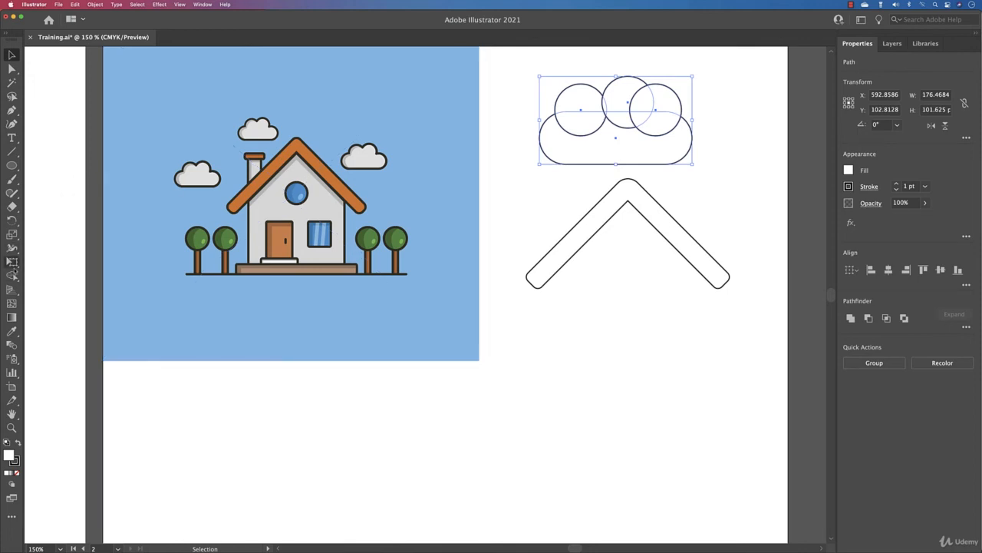
pyautogui.click(12, 274)
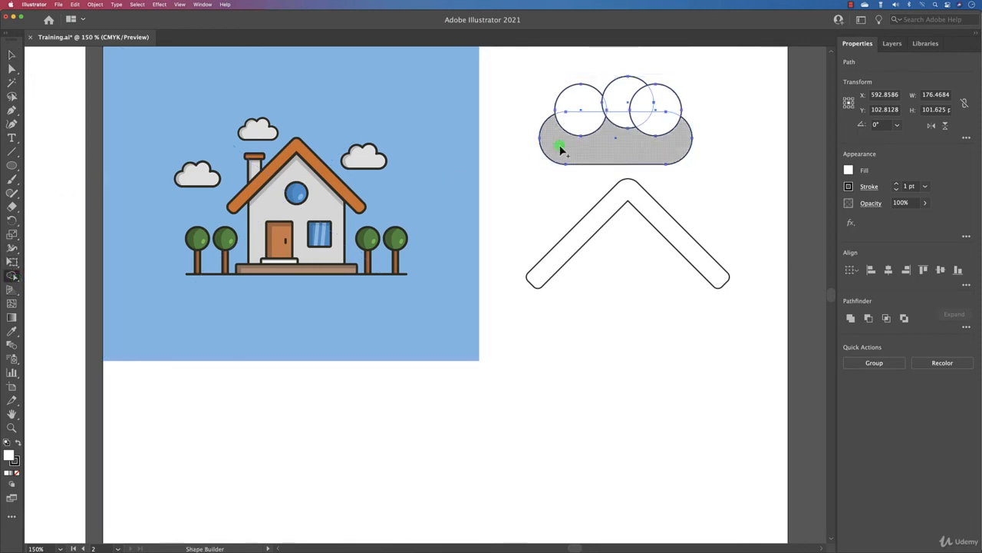
pyautogui.moveTo(559, 149)
pyautogui.mouseDown()
pyautogui.moveTo(623, 104)
pyautogui.moveTo(651, 109)
pyautogui.moveTo(639, 130)
pyautogui.moveTo(619, 119)
pyautogui.moveTo(661, 109)
pyautogui.mouseUp()
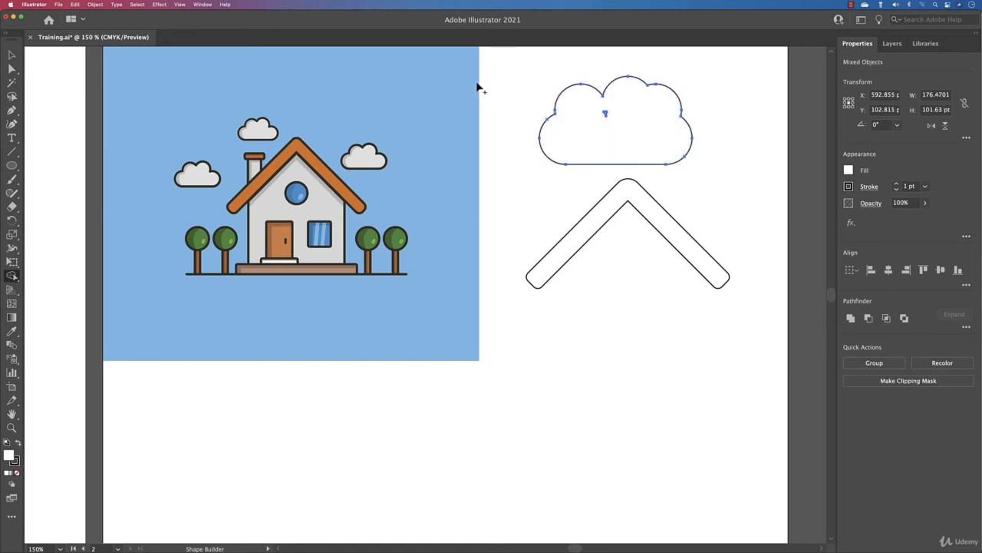
pyautogui.click(11, 54)
pyautogui.click(718, 142)
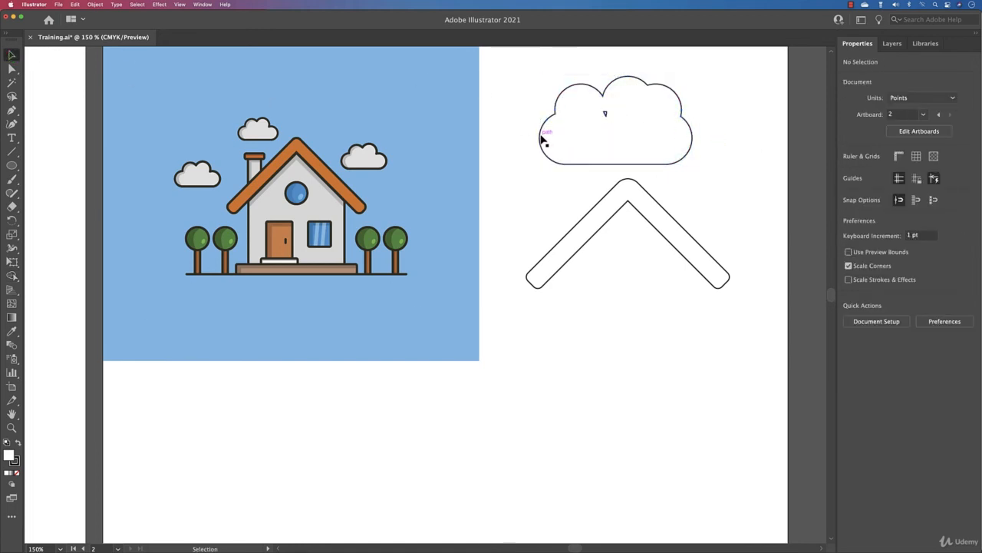
# Try to delete the tiny leftover triangle inside the cloud, and undo the deletion
pyautogui.click(606, 116)
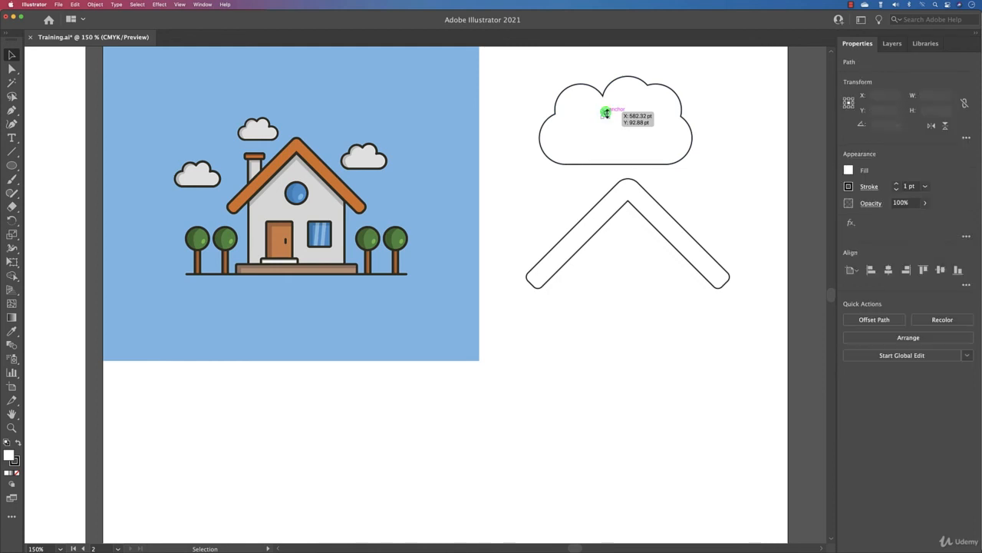
pyautogui.click(625, 121)
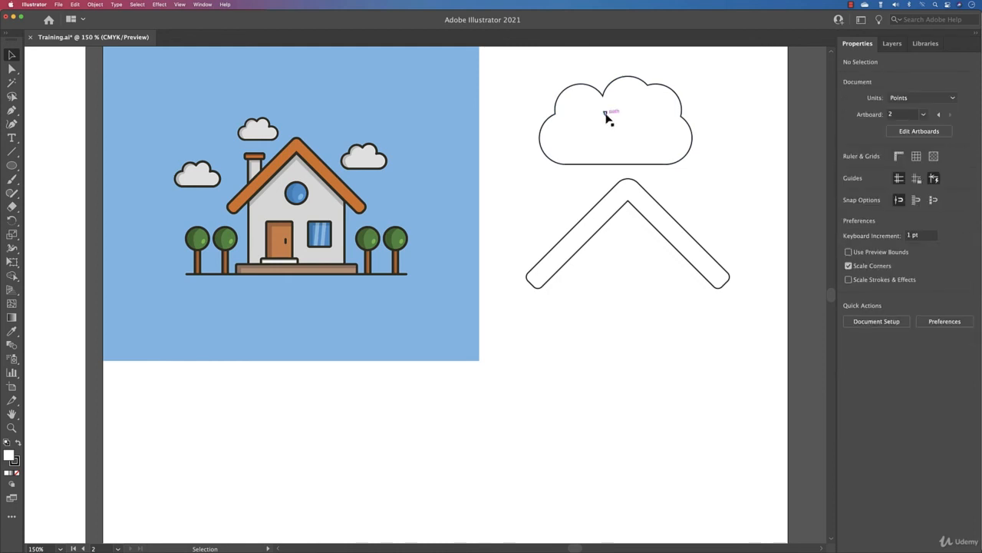
pyautogui.click(606, 113)
pyautogui.click(608, 116)
pyautogui.click(606, 115)
pyautogui.press('Delete')
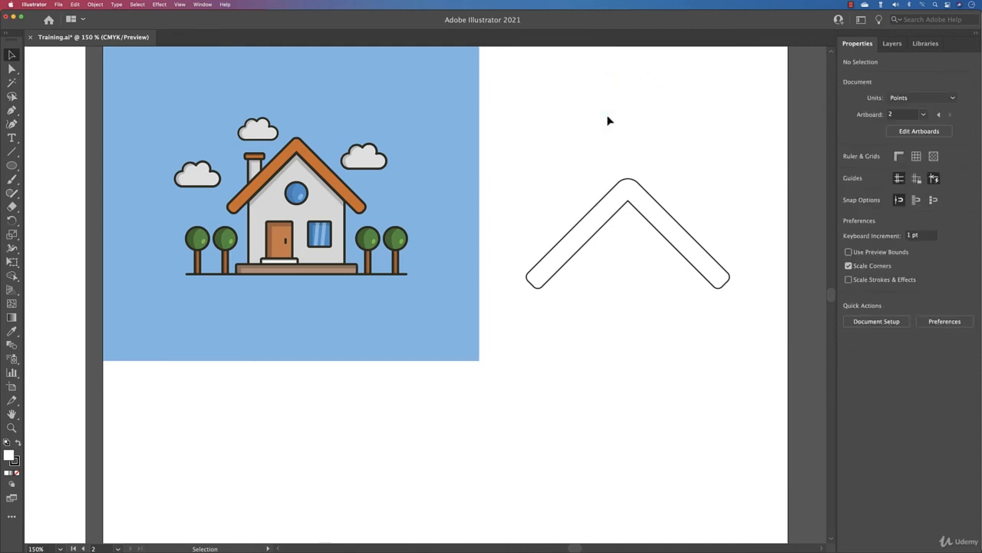
pyautogui.press('super+z')
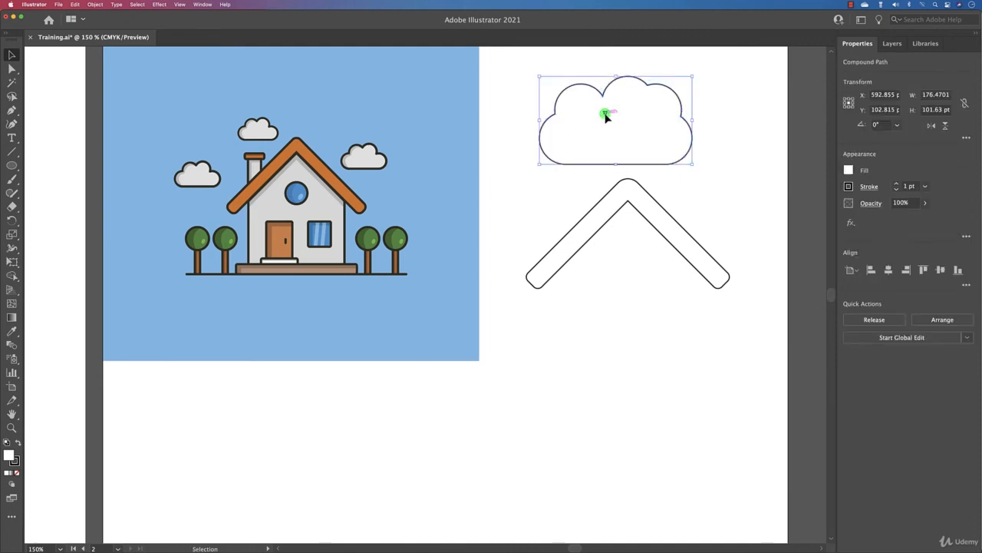
# Isolate the cloud's compound path, remove the tiny leftover triangle inside it, and exit isolation mode
pyautogui.doubleClick(605, 114)
pyautogui.click(605, 115)
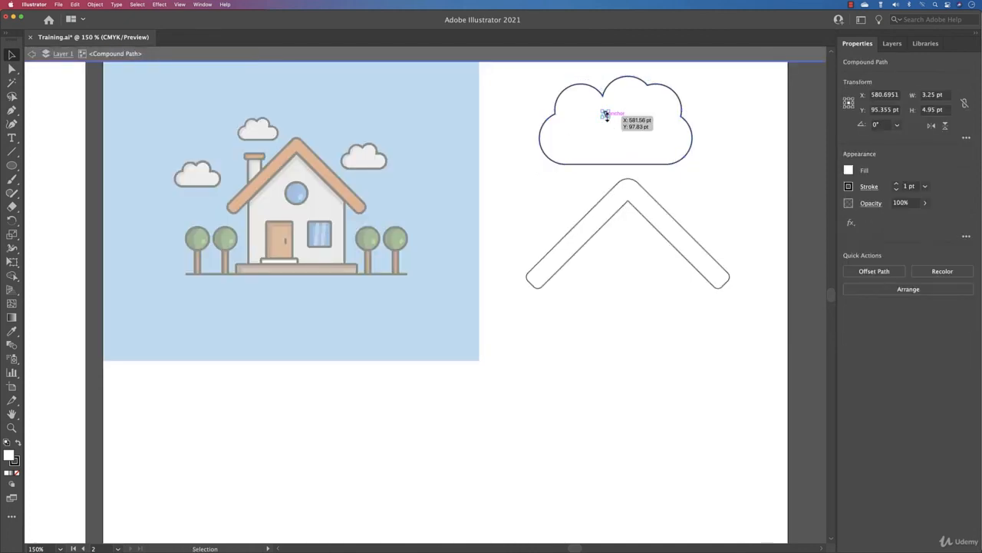
pyautogui.click(726, 127)
pyautogui.doubleClick(726, 126)
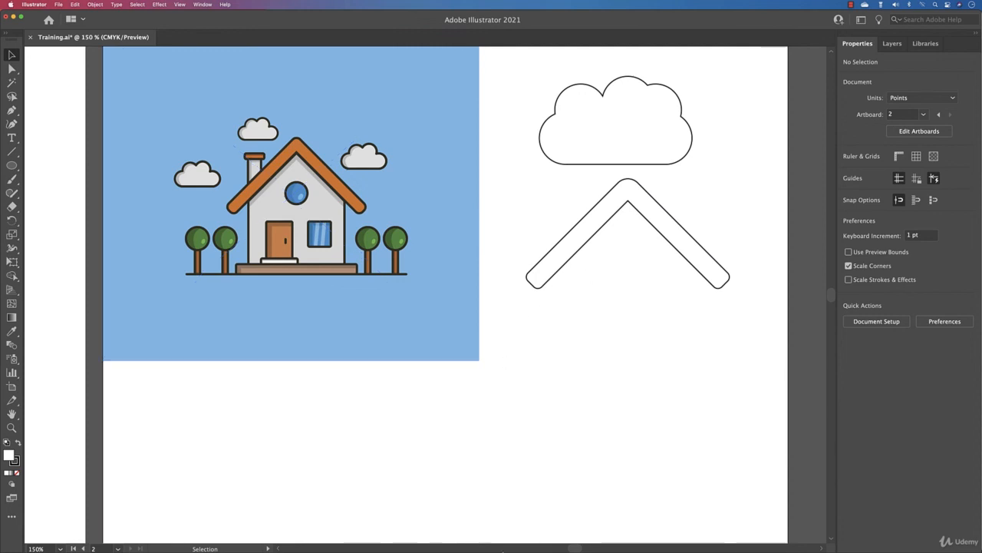
# Switch to Chrome and browse the "coloring for toddlers" image results, previewing the fish, baby and minion drawings as practice references
pyautogui.moveTo(449, 543)
pyautogui.click(419, 542)
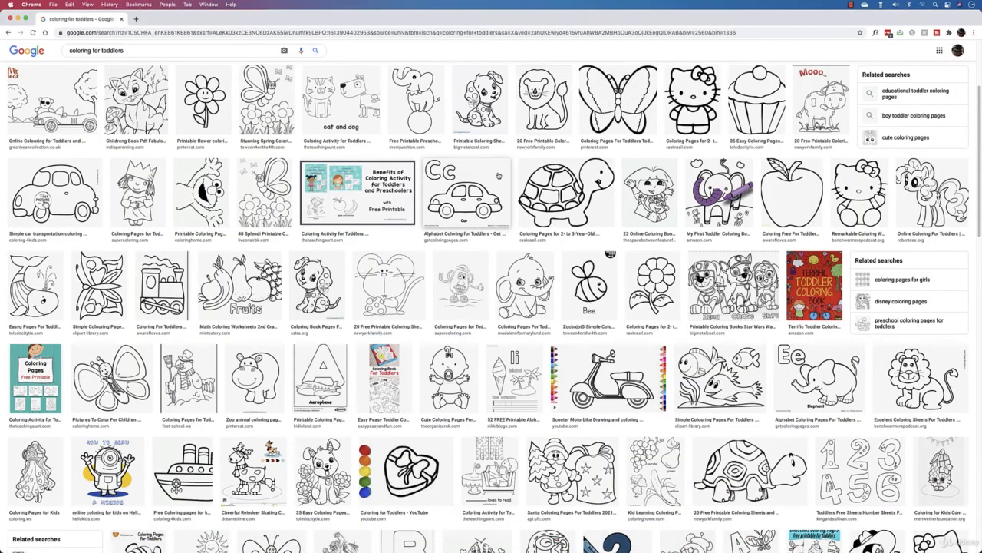
pyautogui.scroll(-5, 493, 200)
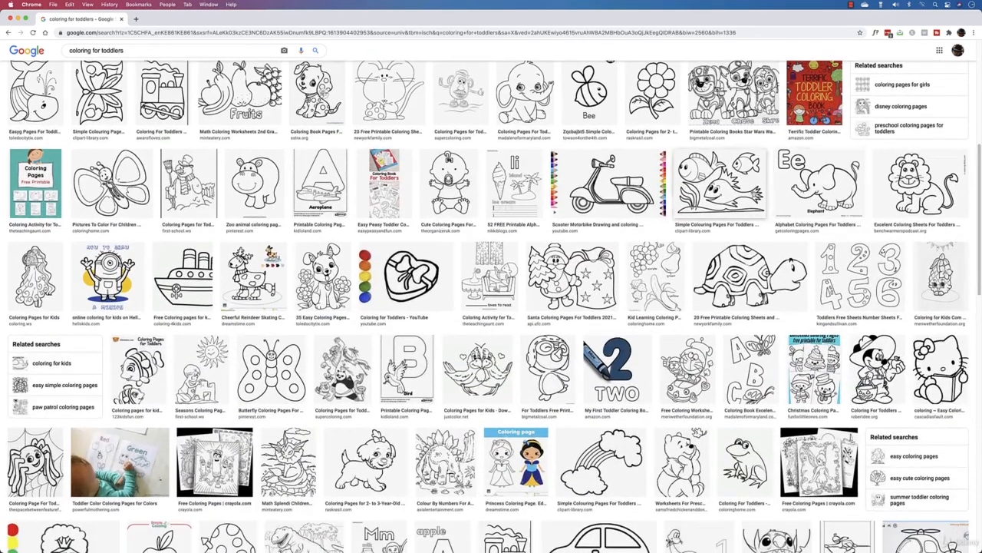
pyautogui.click(751, 191)
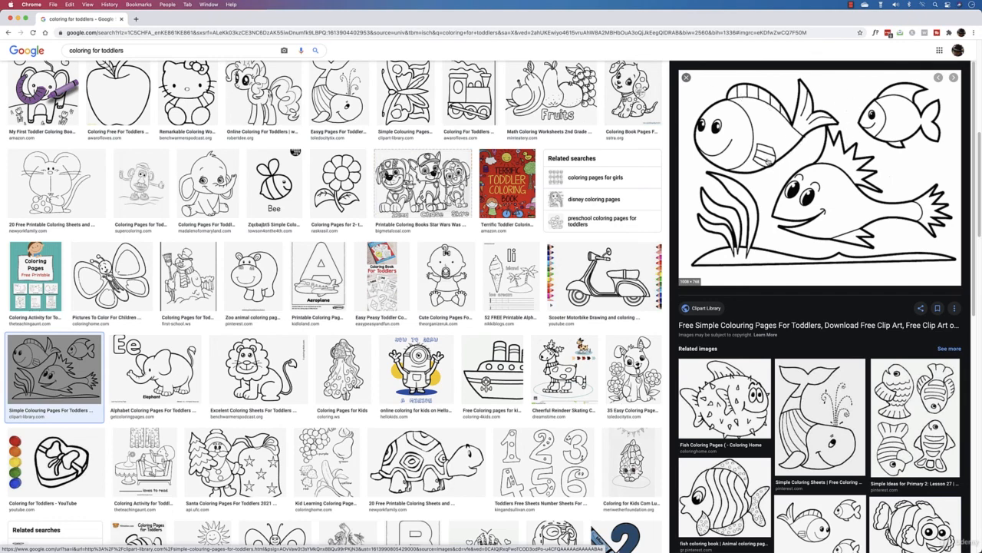
pyautogui.click(433, 285)
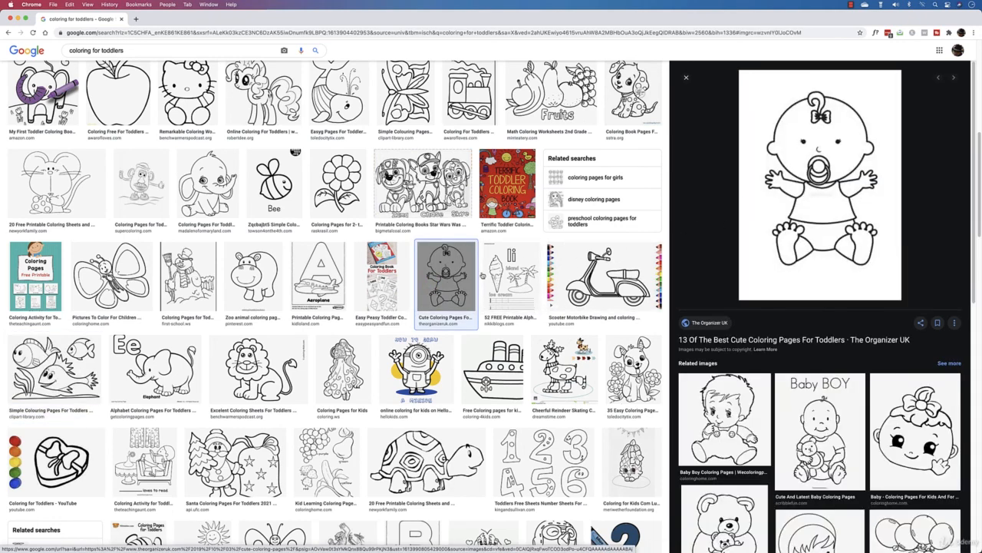
pyautogui.scroll(-1, 456, 312)
pyautogui.scroll(-3, 455, 312)
pyautogui.click(415, 178)
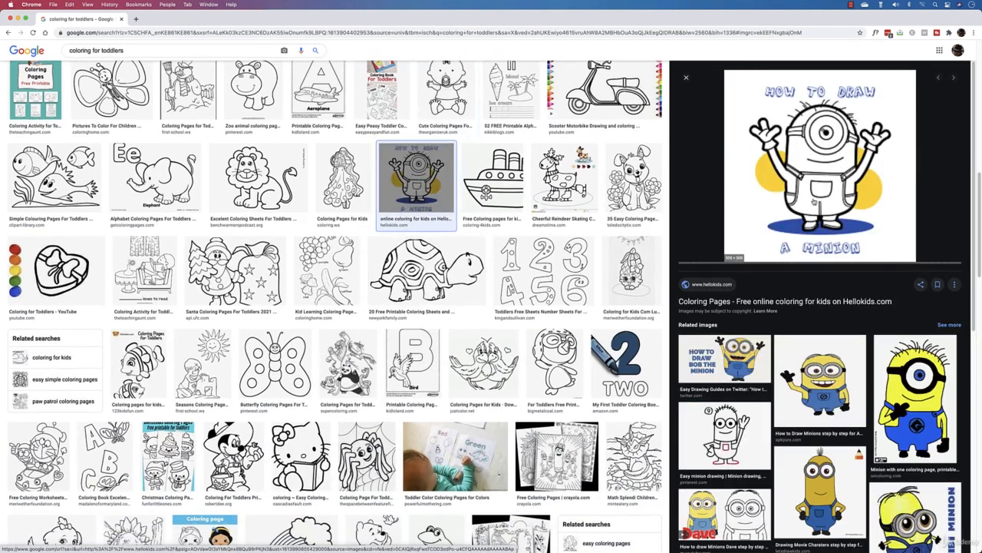
# Switch back to Illustrator and select the linked house reference image
pyautogui.moveTo(537, 548)
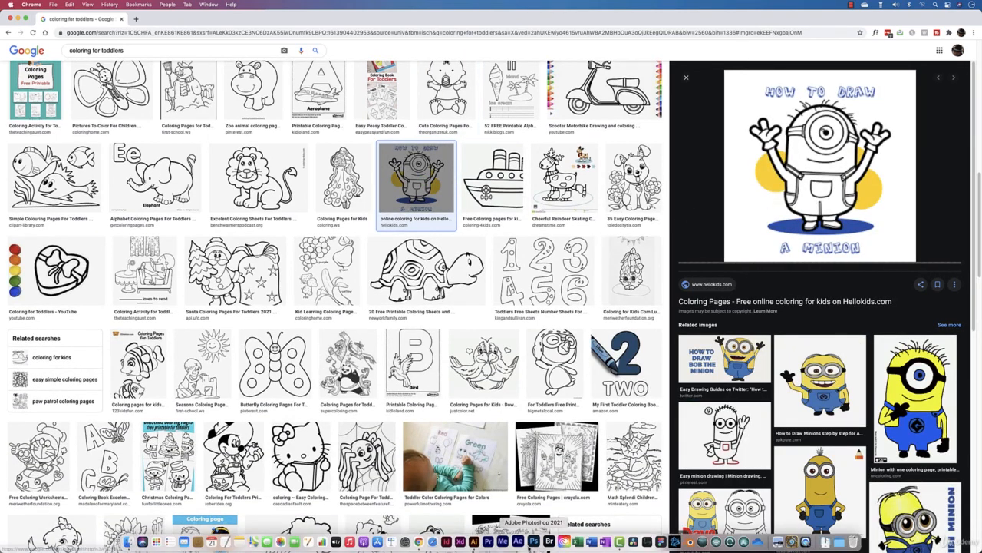
pyautogui.click(479, 542)
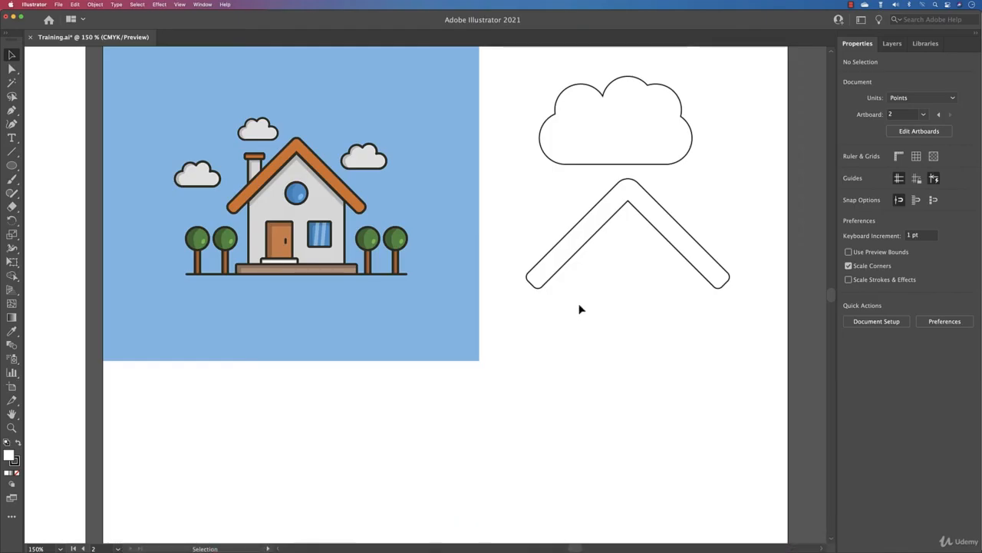
pyautogui.scroll(-1, 581, 309)
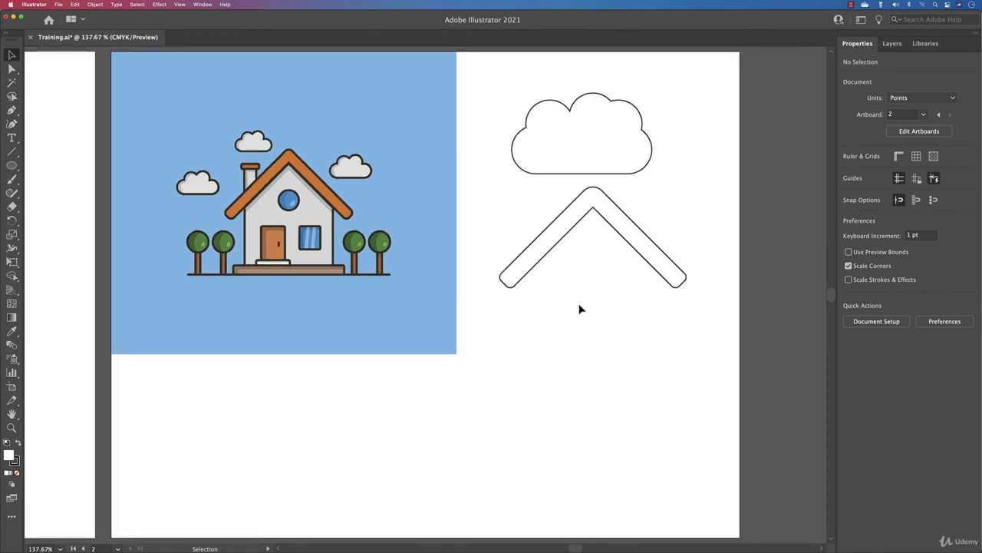
pyautogui.click(456, 309)
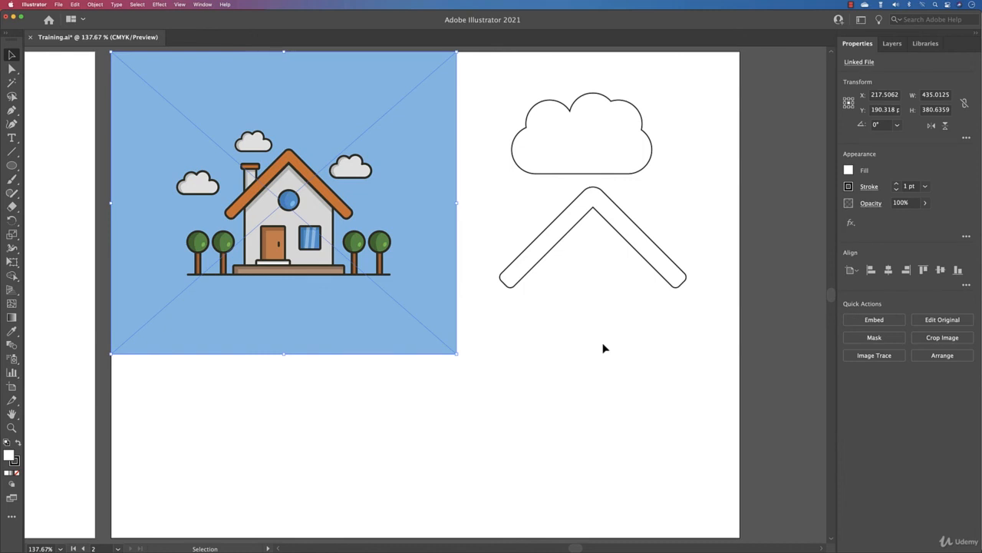